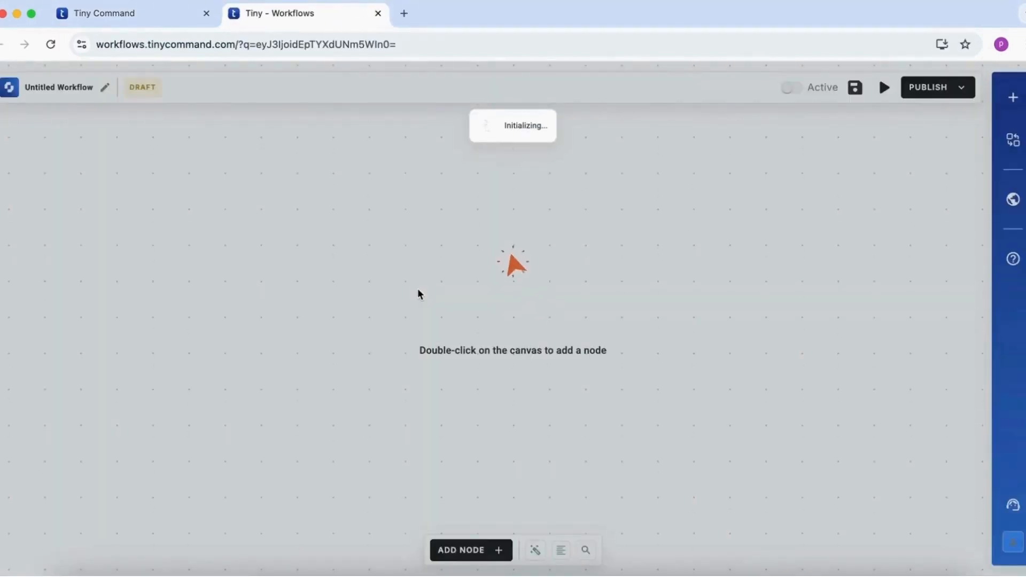
# Set the workflow's trigger to a form trigger using submissions of the OpenAI Lead Capture Form
pyautogui.moveTo(502, 297)
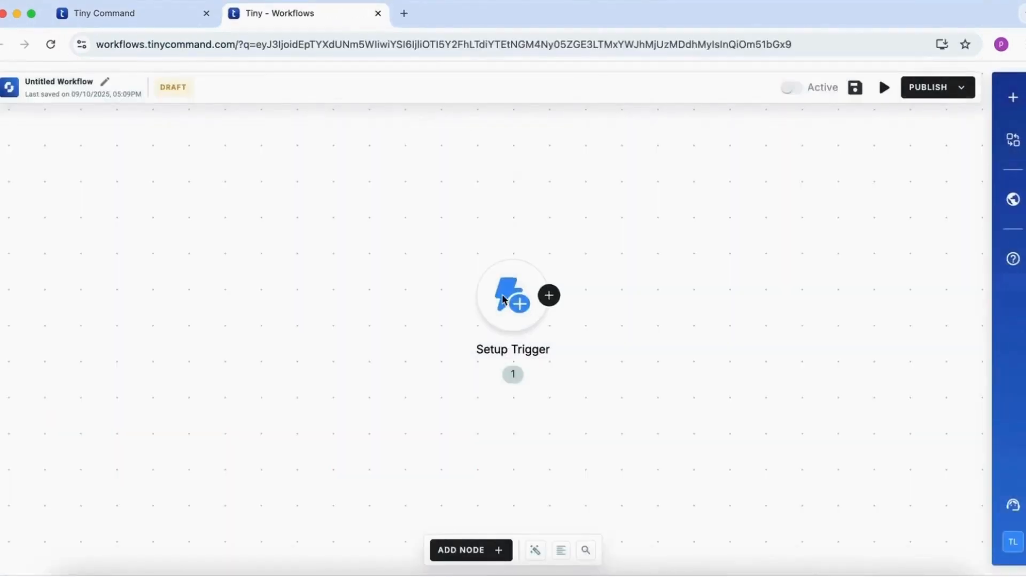
pyautogui.click(503, 297)
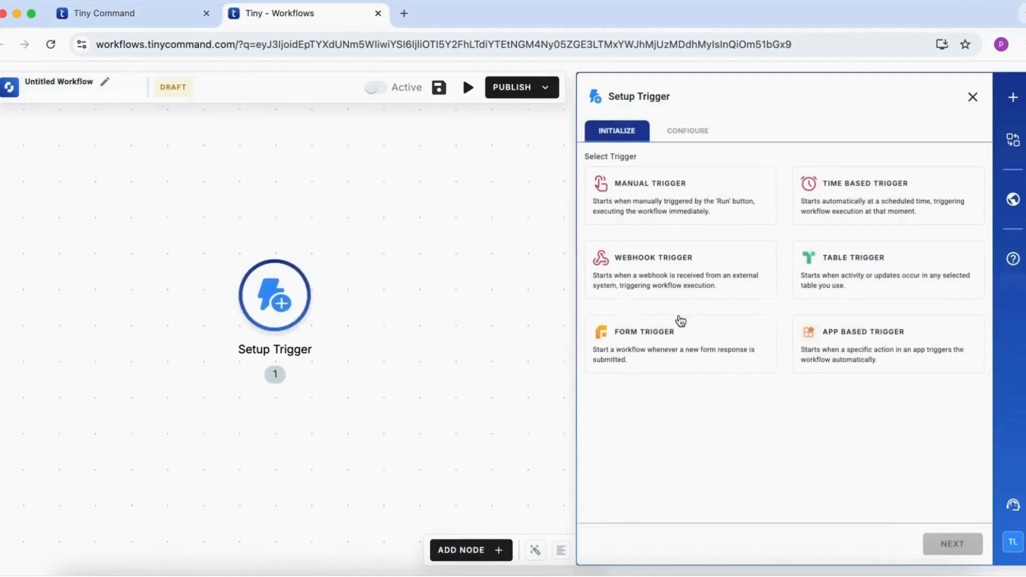
pyautogui.click(674, 351)
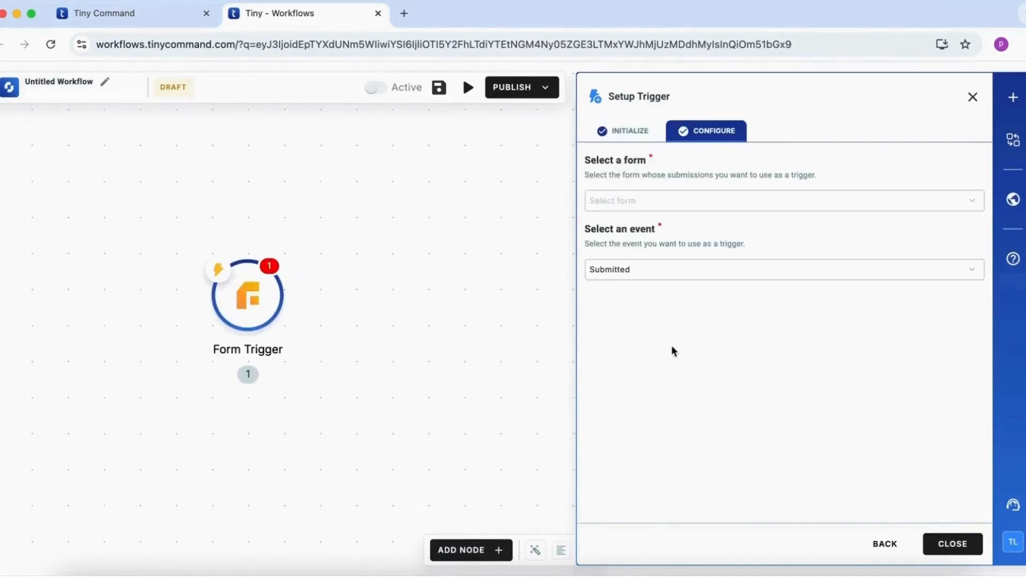
pyautogui.click(699, 199)
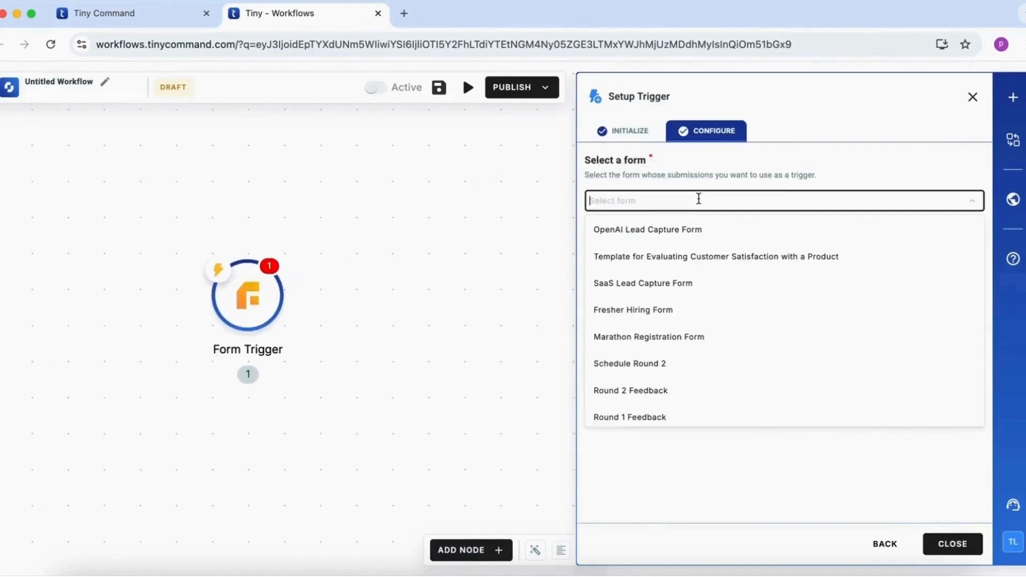
pyautogui.click(698, 230)
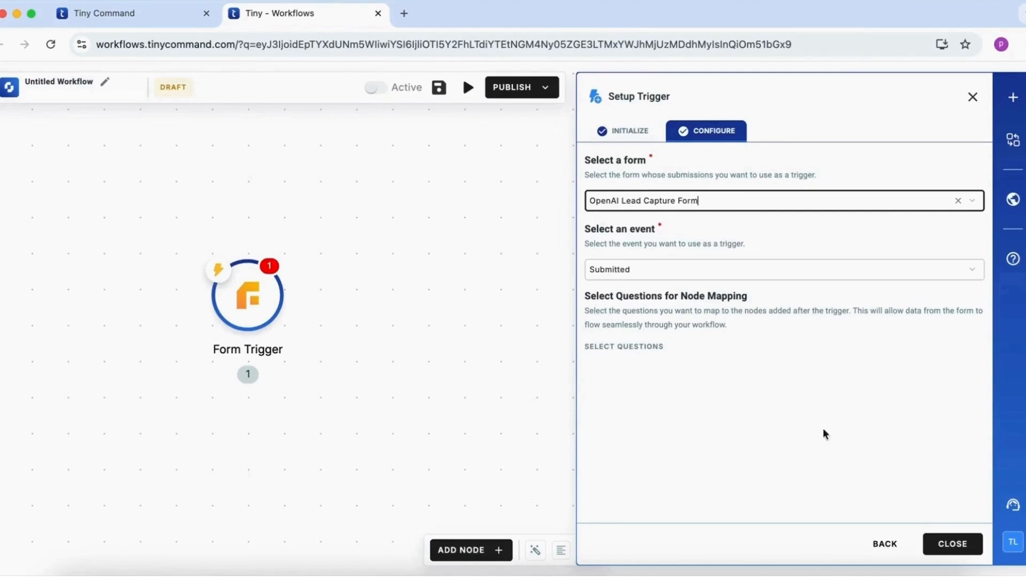
pyautogui.click(957, 547)
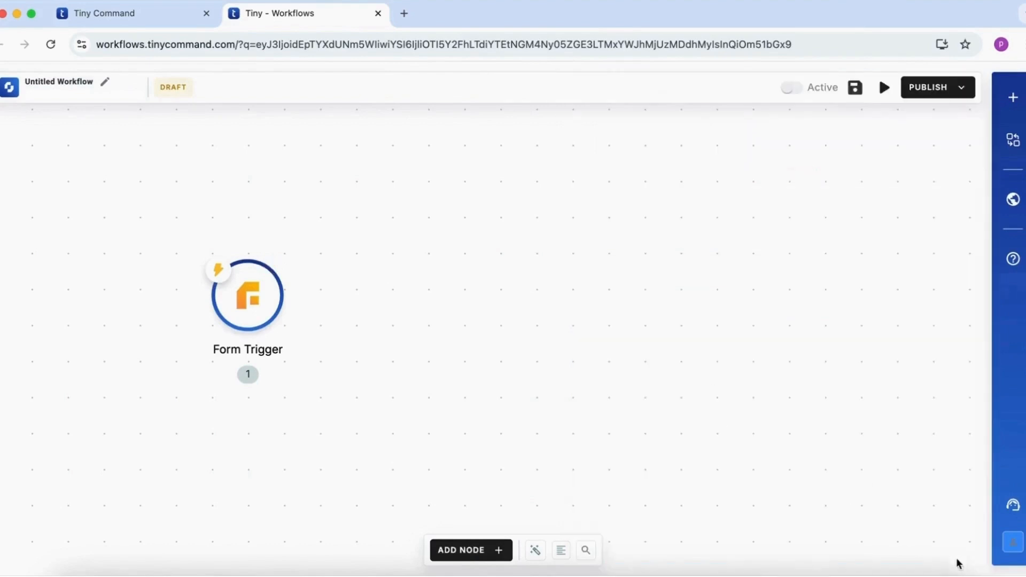
# Add a Tiny Scout agent after the form trigger and give it a name beginning with "Lead Qualif"
pyautogui.click(285, 295)
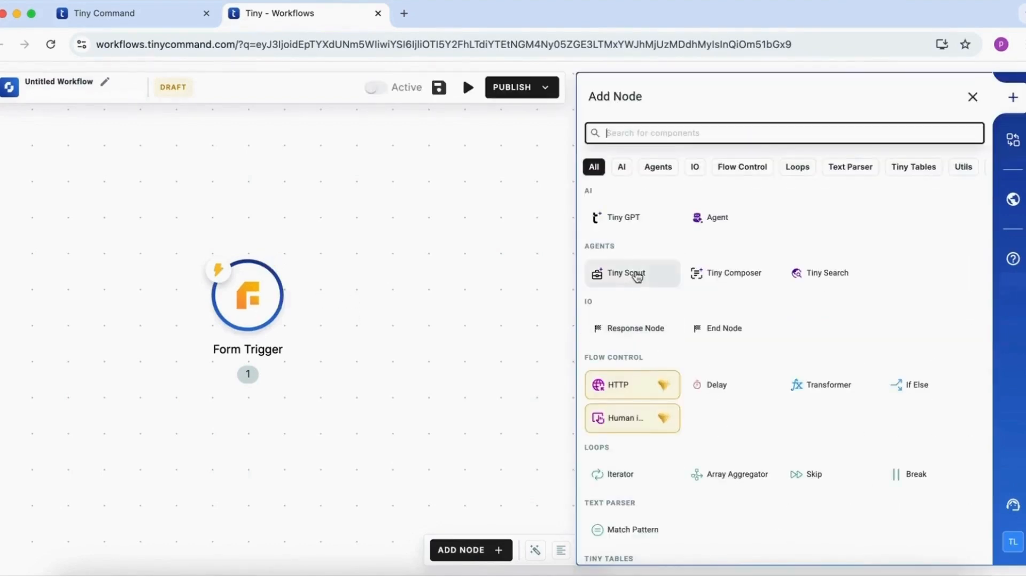
pyautogui.click(637, 274)
pyautogui.write('Lead Qualifier')
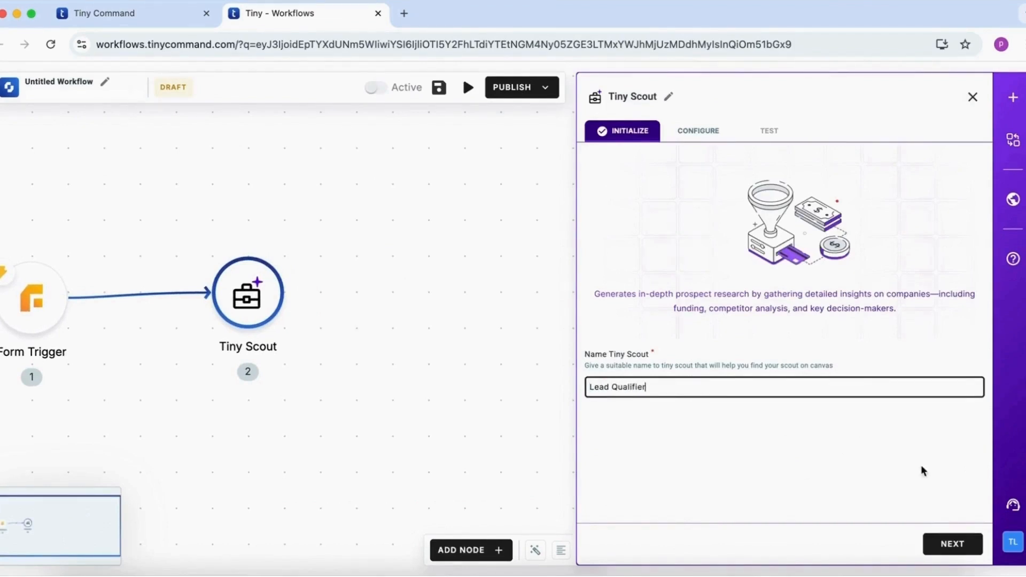
pyautogui.click(952, 543)
# Enter OpenAI as your company name in Tiny Scout and paste in the OpenAI business description
pyautogui.click(727, 254)
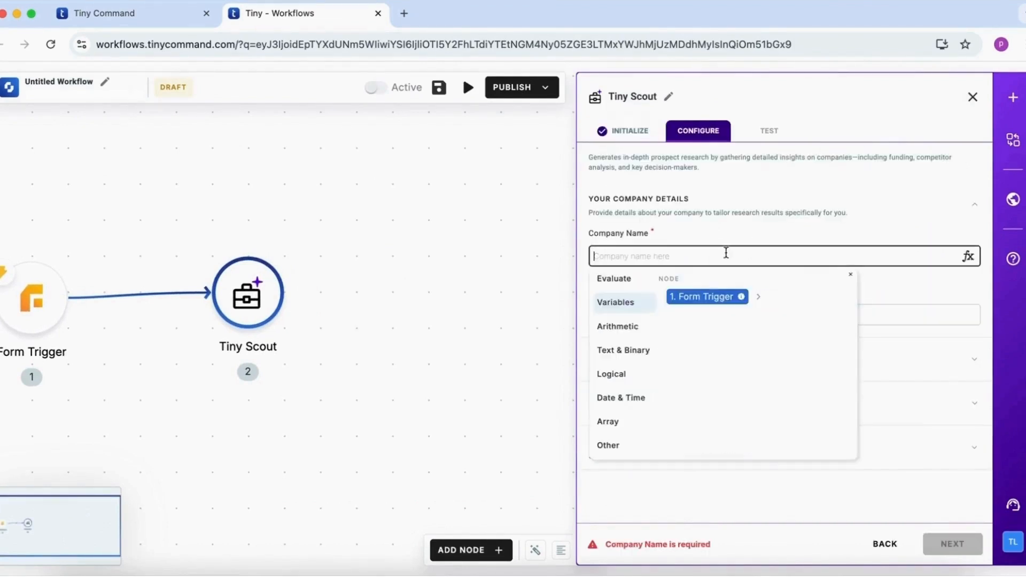
pyautogui.write('OpenAI')
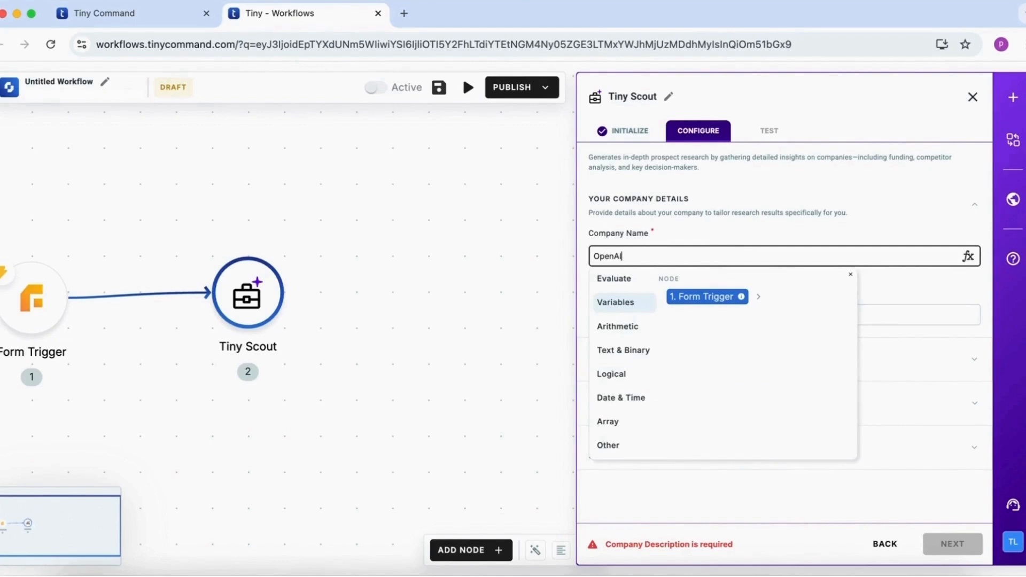
pyautogui.click(916, 312)
pyautogui.press('super+v')
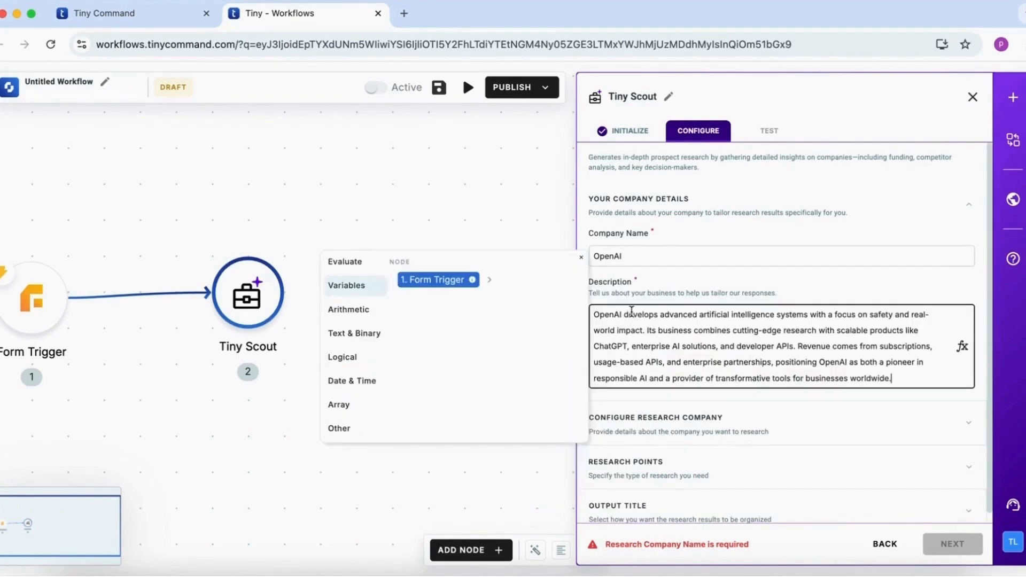
# Map the research company's name to the form trigger's company name answer
pyautogui.click(719, 433)
pyautogui.click(715, 295)
pyautogui.click(490, 320)
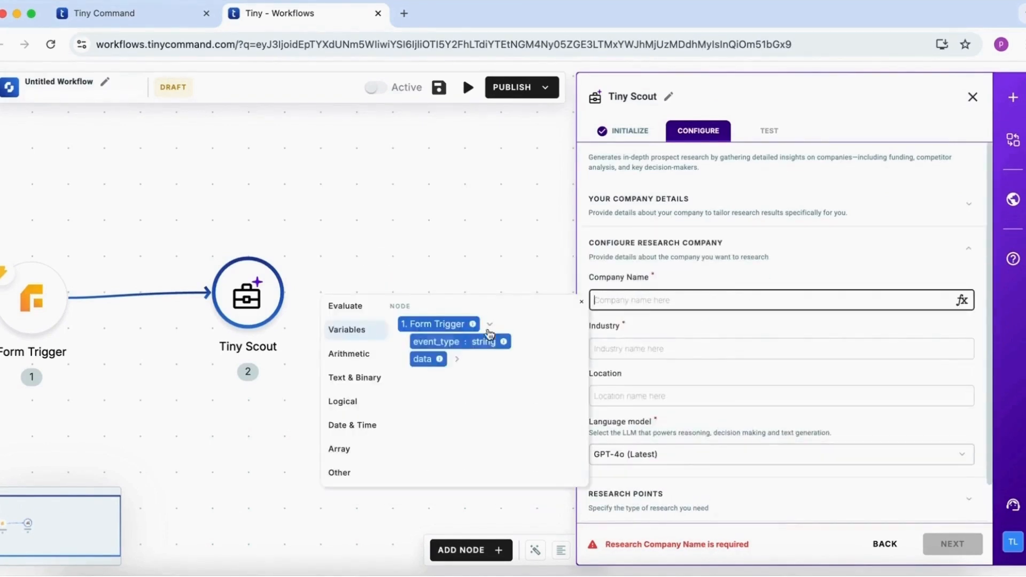
pyautogui.click(457, 358)
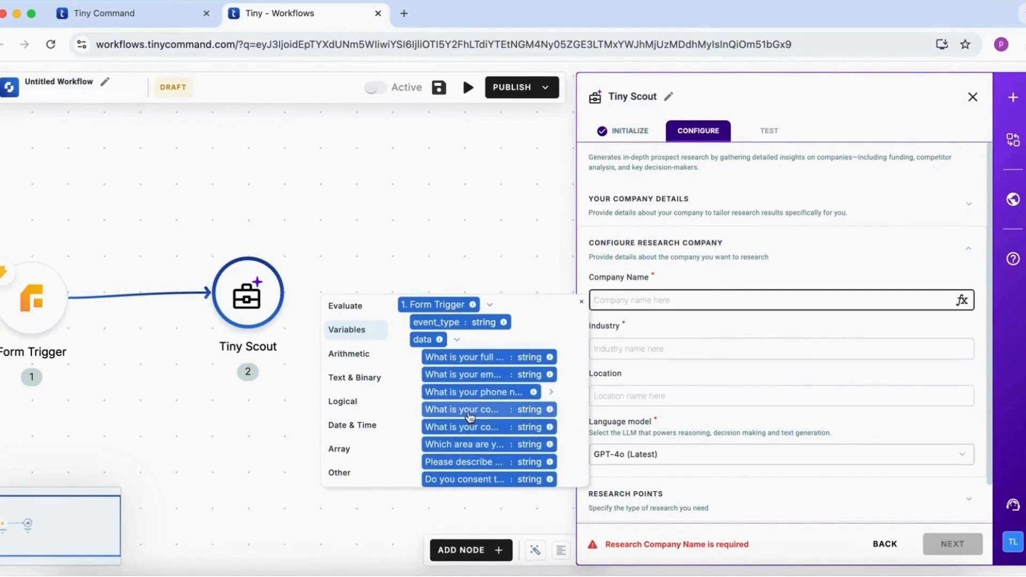
pyautogui.click(470, 417)
# Set the research company's industry to "figure it out yourself" and the language model to GPT-4o mini
pyautogui.click(672, 348)
pyautogui.write('figure')
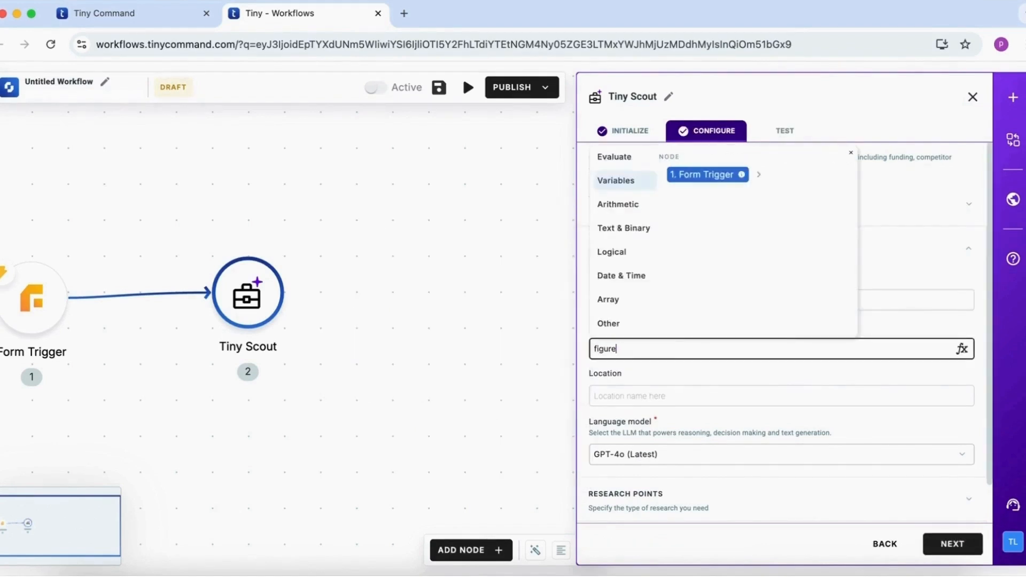
pyautogui.write(' it out yourself')
pyautogui.click(707, 453)
pyautogui.click(700, 348)
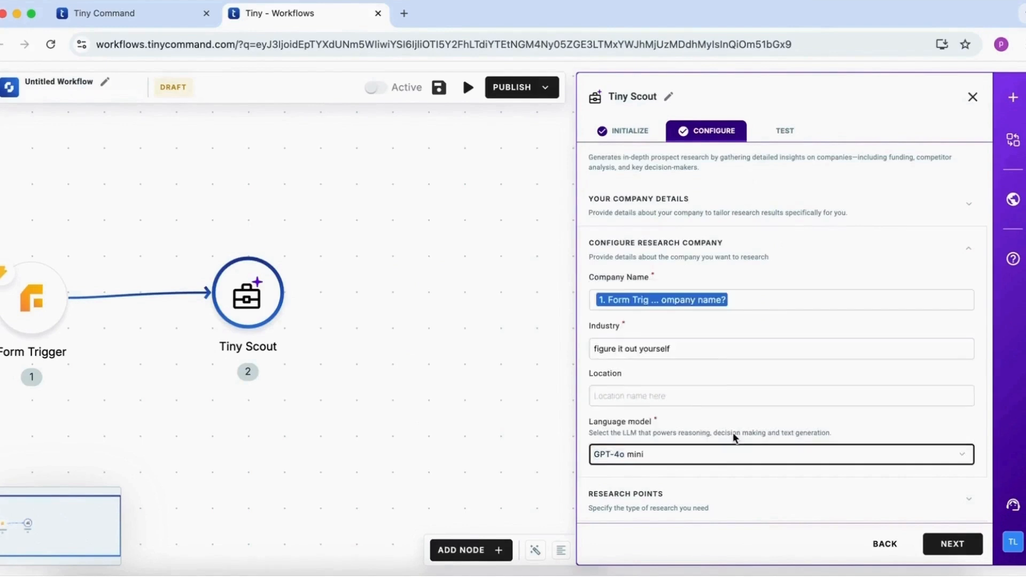
# Enable the Company Website research point and all output titles from Hero Marketing Campaign to References, and finish the Tiny Scout setup
pyautogui.scroll(-1, 732, 453)
pyautogui.click(732, 453)
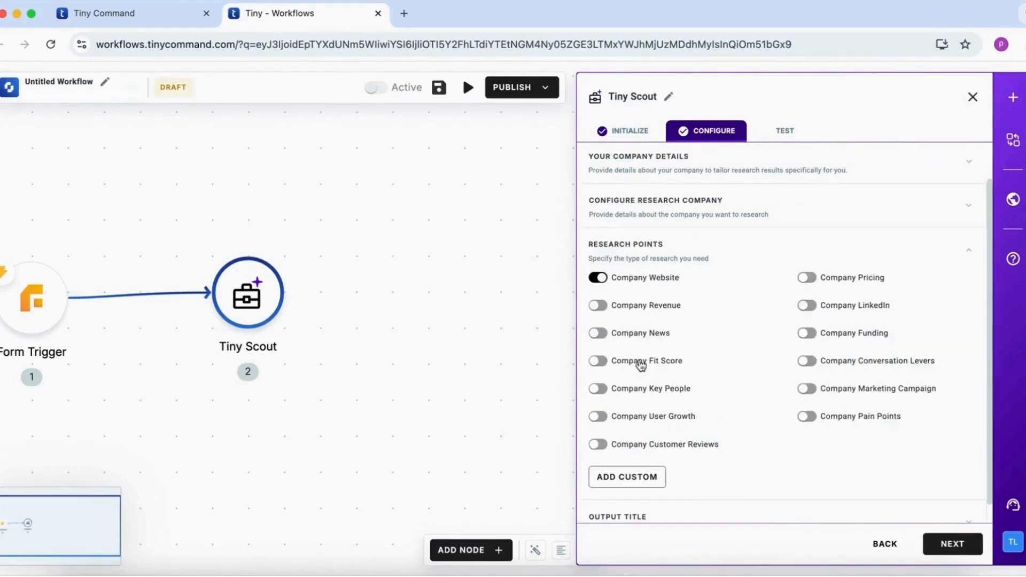
pyautogui.click(739, 513)
pyautogui.click(598, 356)
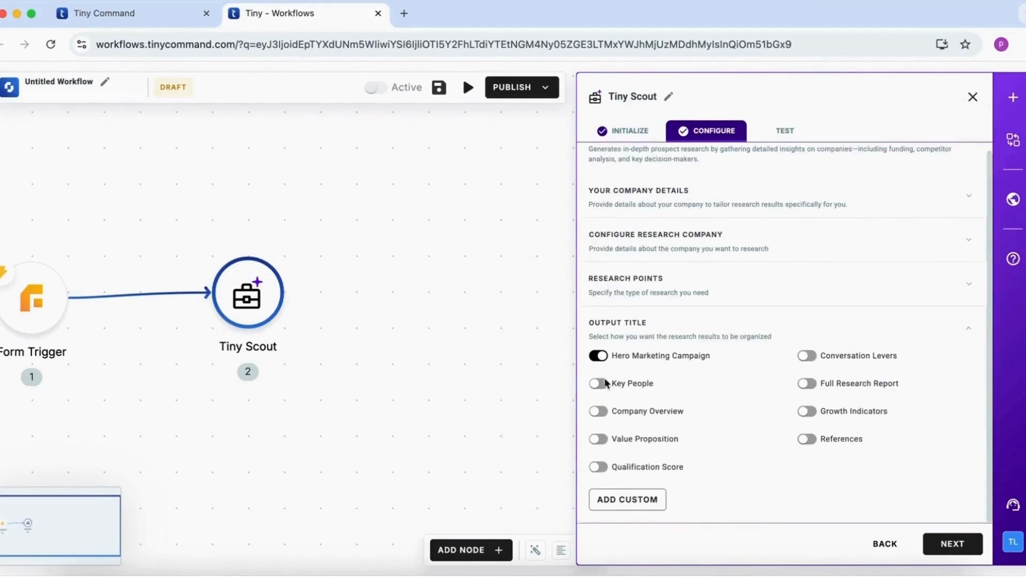
pyautogui.click(597, 412)
pyautogui.click(598, 439)
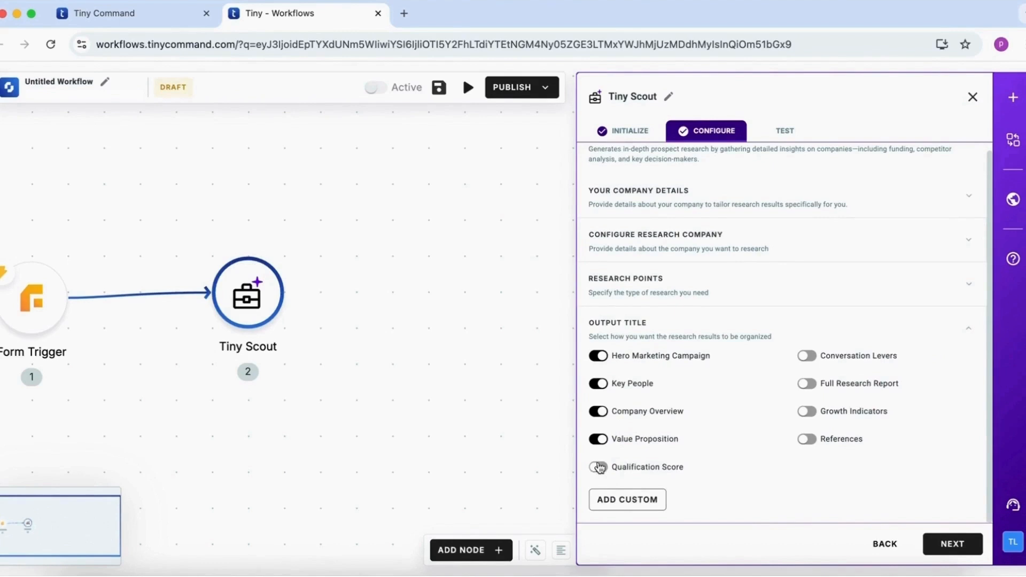
pyautogui.click(808, 357)
pyautogui.click(808, 439)
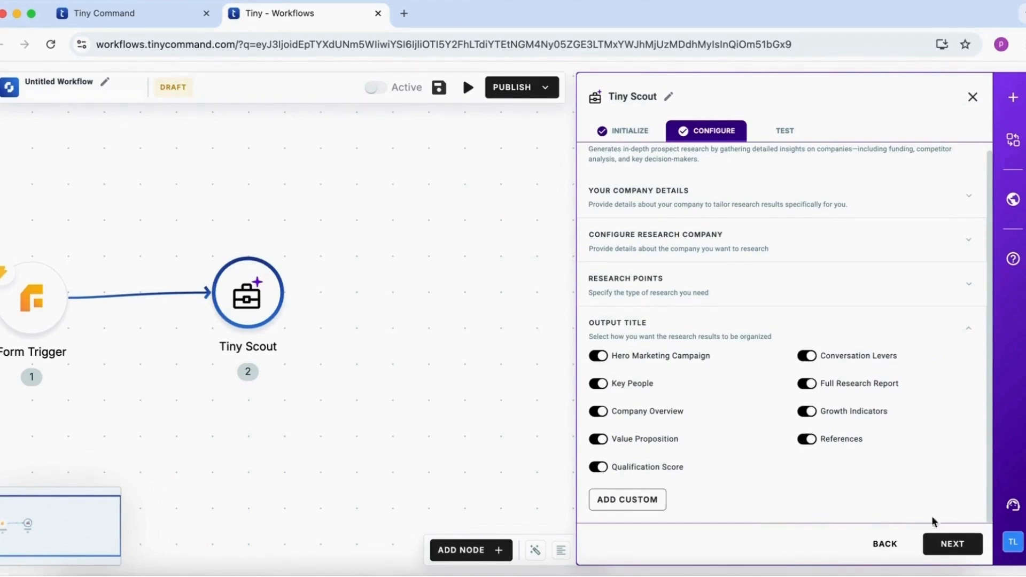
pyautogui.click(937, 541)
pyautogui.click(971, 98)
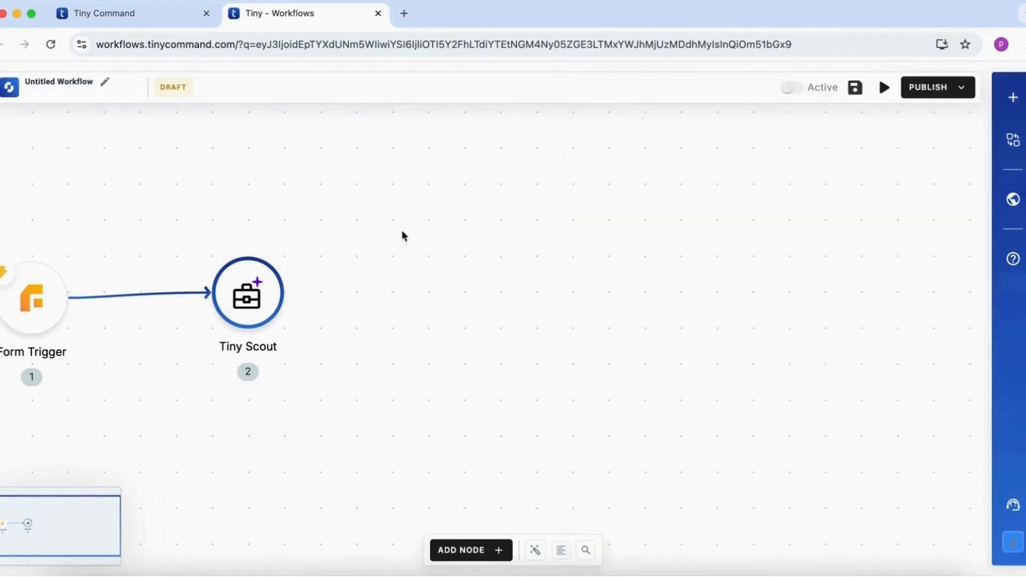
# Add a Gmail Send Email node after Tiny Scout using the existing iipl.io connection
pyautogui.doubleClick(556, 201)
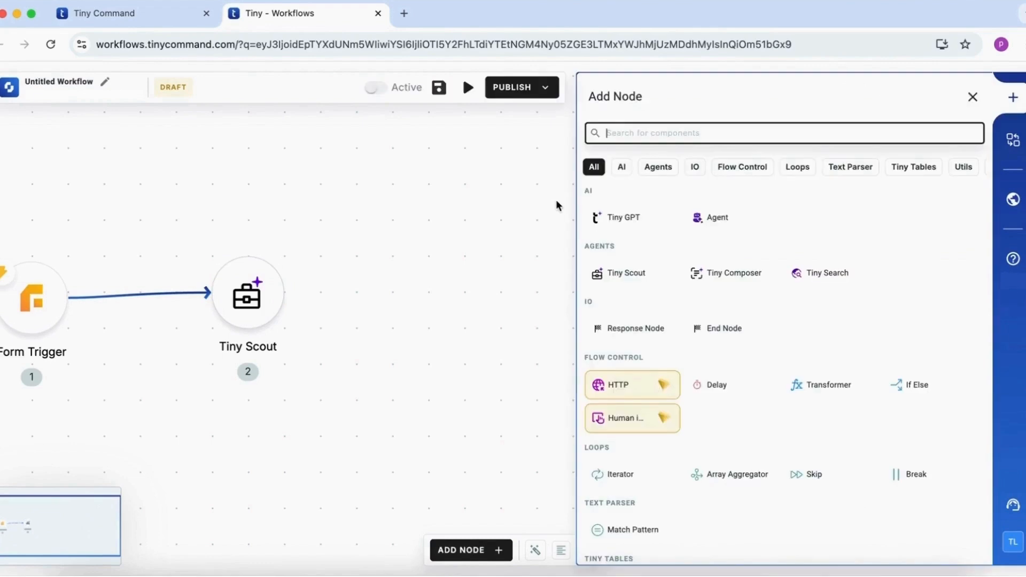
pyautogui.write('gmai')
pyautogui.click(613, 274)
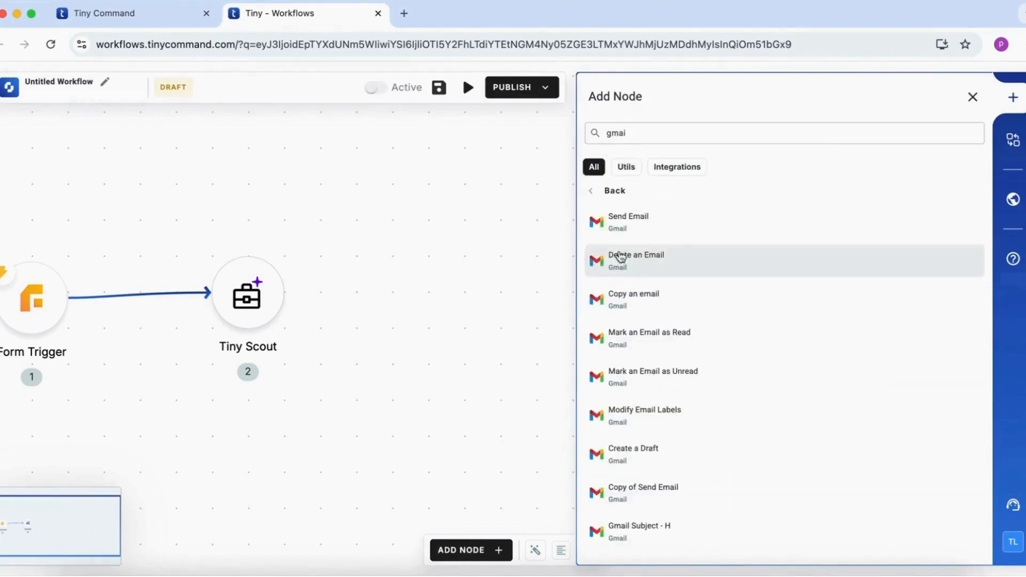
pyautogui.click(624, 227)
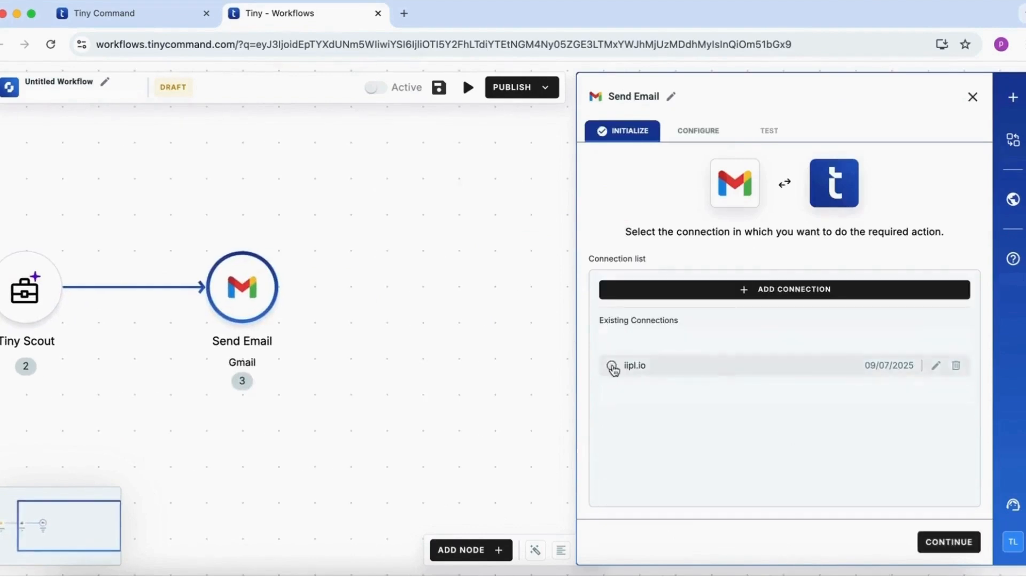
pyautogui.click(612, 366)
pyautogui.click(944, 543)
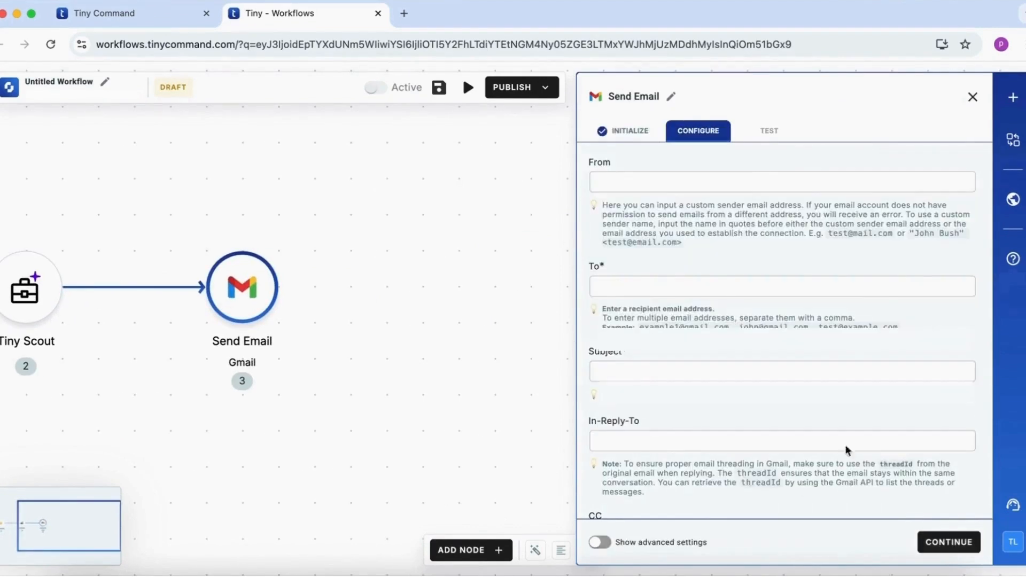
# Set the email's sender to "OpenAI Team" and map the recipient to the form trigger's email address answer
pyautogui.click(749, 179)
pyautogui.write('OpenA')
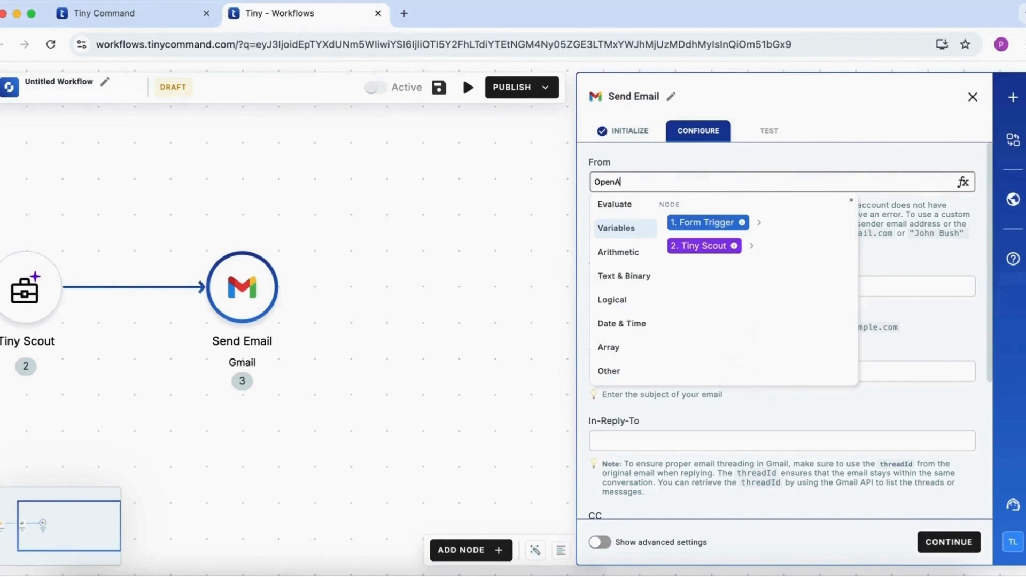
pyautogui.write('I Team')
pyautogui.click(828, 289)
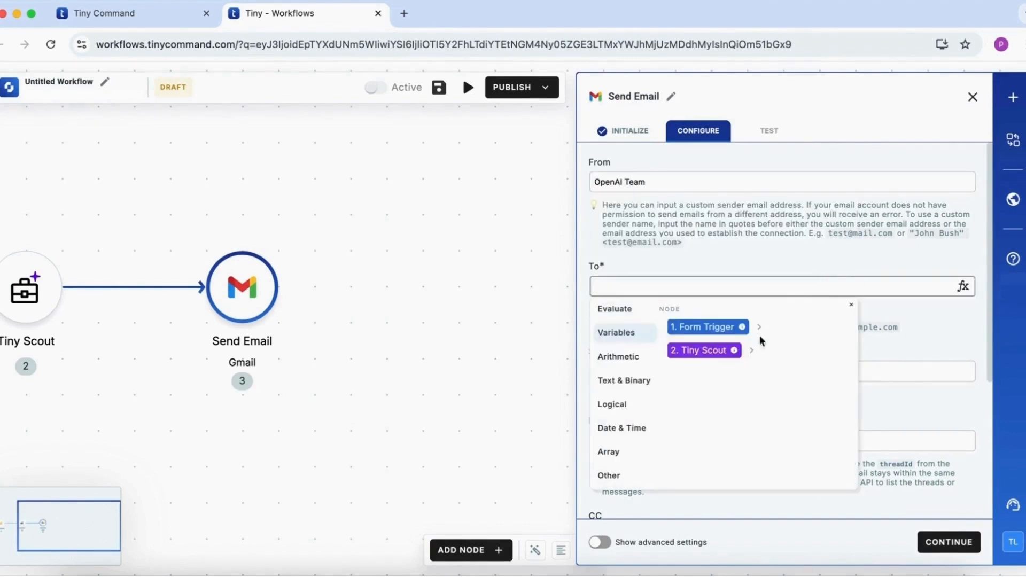
pyautogui.click(759, 327)
pyautogui.click(755, 356)
pyautogui.click(716, 377)
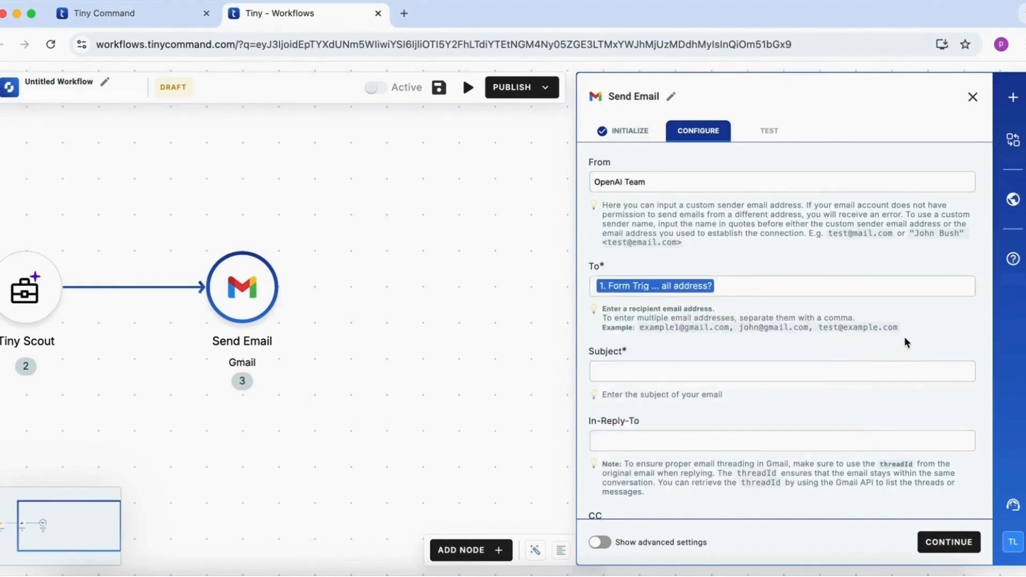
# Set the email's subject to "Thanks for reaching out"
pyautogui.scroll(-2, 904, 342)
pyautogui.click(834, 289)
pyautogui.write('Thanks F')
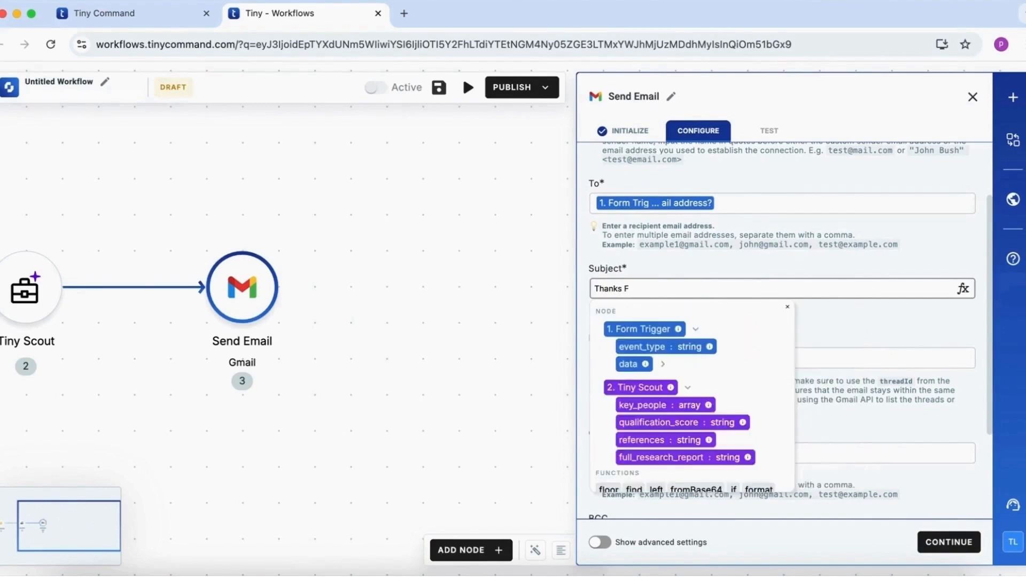
pyautogui.write('or')
pyautogui.write('for reaching out')
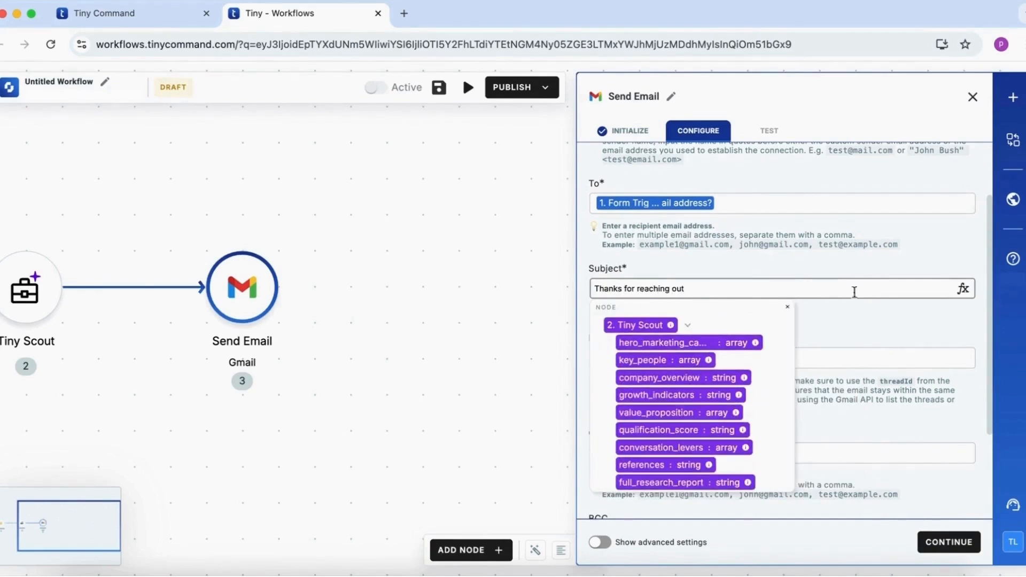
pyautogui.click(855, 321)
# Set the email type to Template and choose the Openai template
pyautogui.scroll(-3, 854, 323)
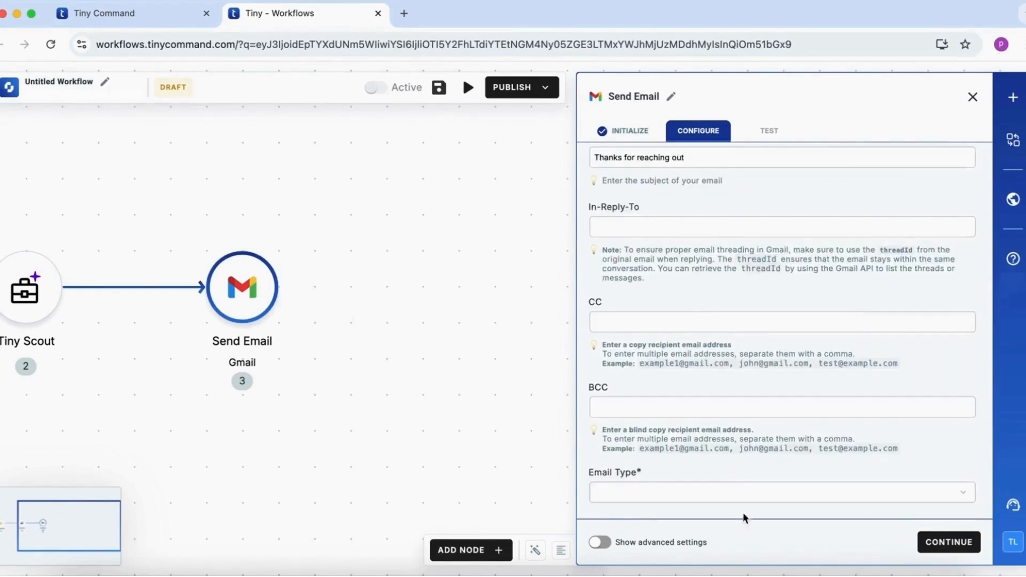
pyautogui.click(743, 491)
pyautogui.click(730, 548)
pyautogui.click(748, 500)
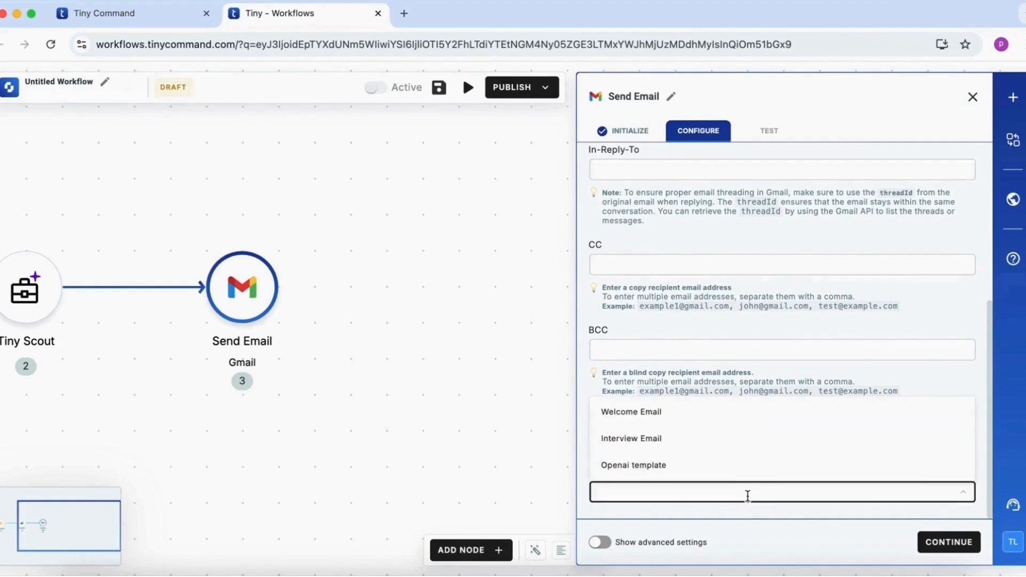
pyautogui.click(791, 465)
# Map the template's firstName variable to the form trigger's full name answer and finish the Send Email setup
pyautogui.scroll(-1, 817, 468)
pyautogui.click(820, 457)
pyautogui.click(909, 273)
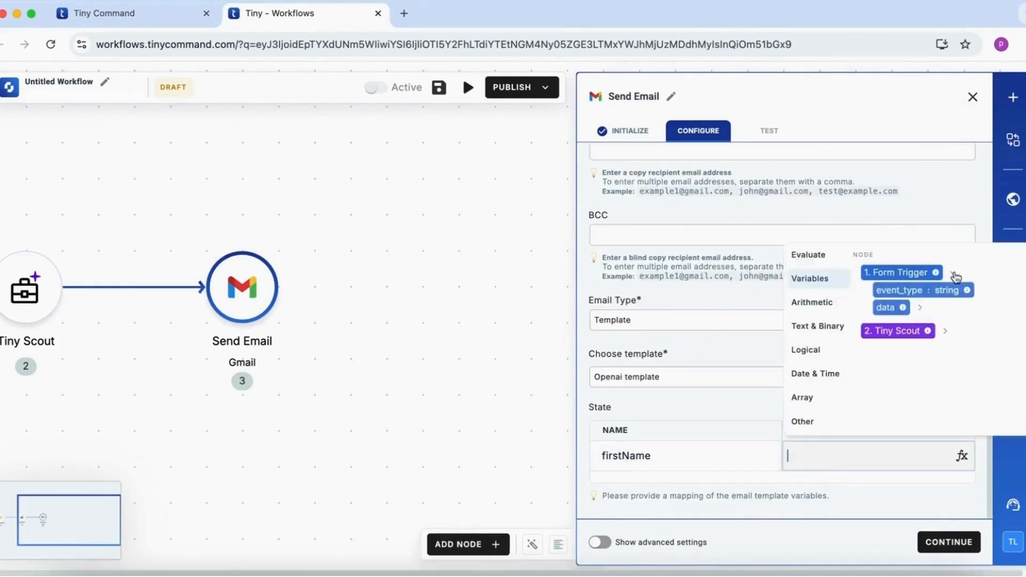
pyautogui.click(888, 305)
pyautogui.click(930, 307)
pyautogui.click(950, 542)
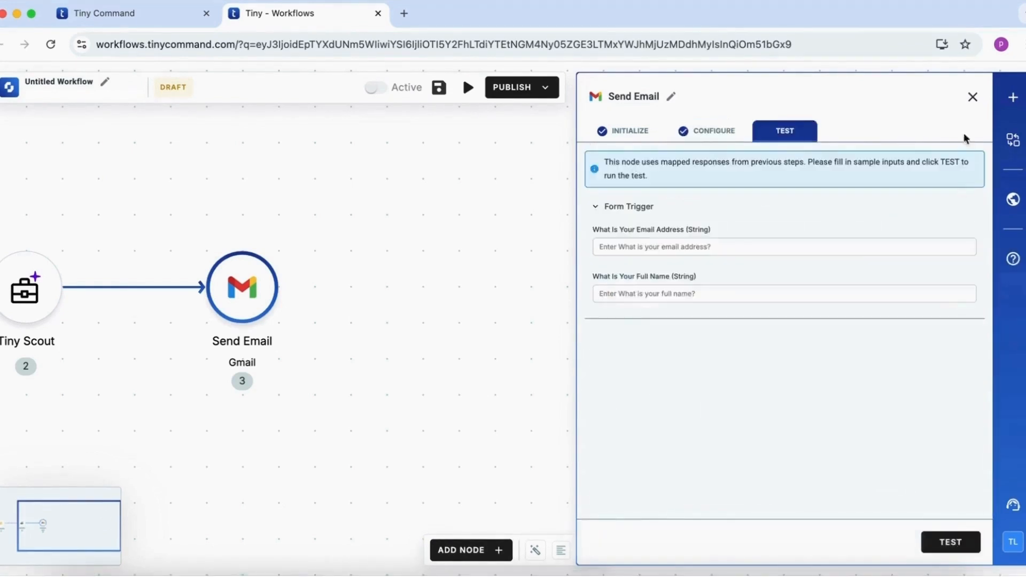
pyautogui.click(973, 97)
# Add a Slack Create a Message node after the Send Email node
pyautogui.click(471, 550)
pyautogui.write('slack')
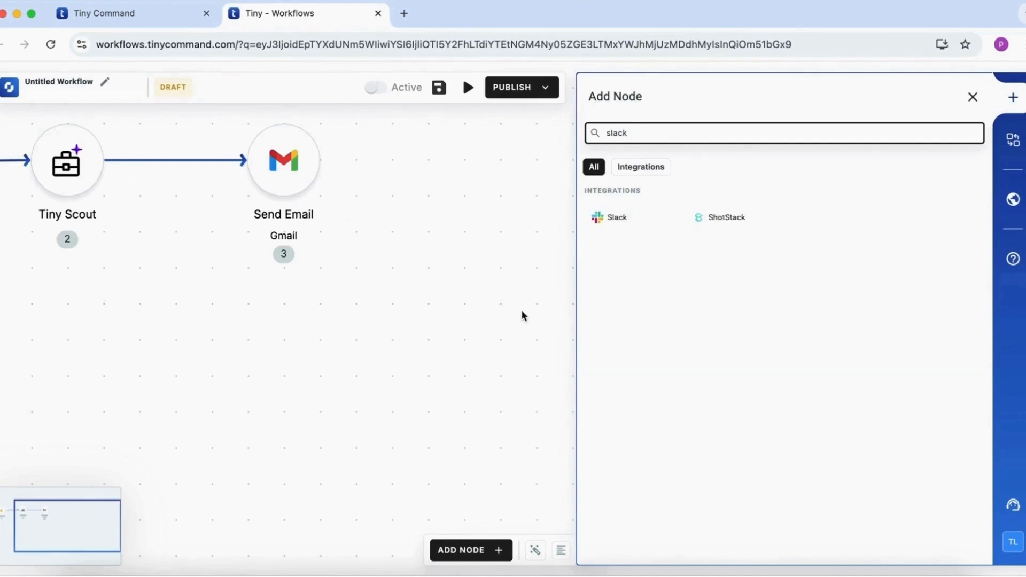
pyautogui.click(609, 215)
pyautogui.click(631, 452)
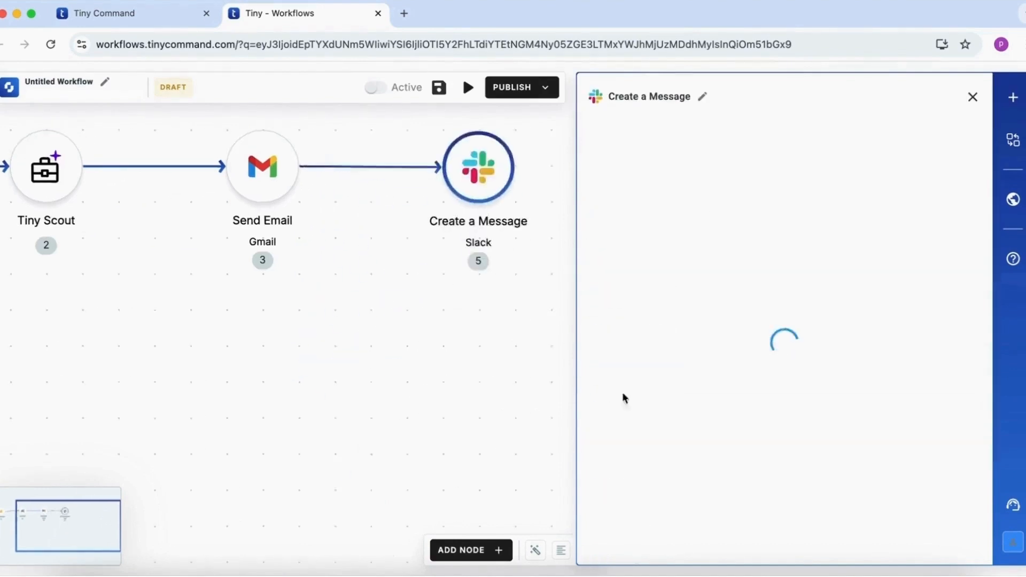
# Set the Slack message to send as me, choosing from the list the private channel sales_team
pyautogui.click(946, 548)
pyautogui.click(749, 182)
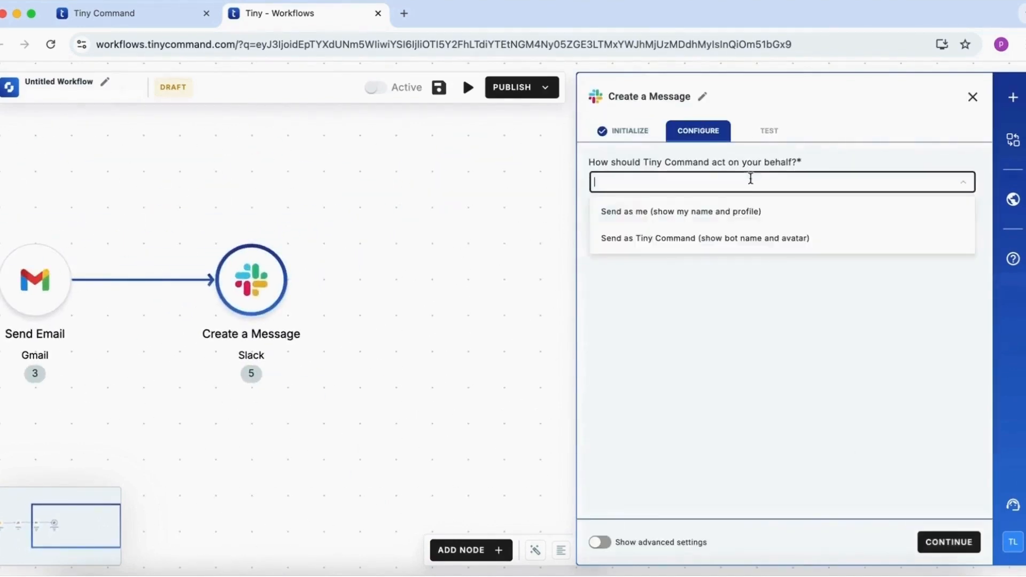
pyautogui.click(753, 210)
pyautogui.click(747, 265)
pyautogui.click(747, 293)
pyautogui.click(747, 315)
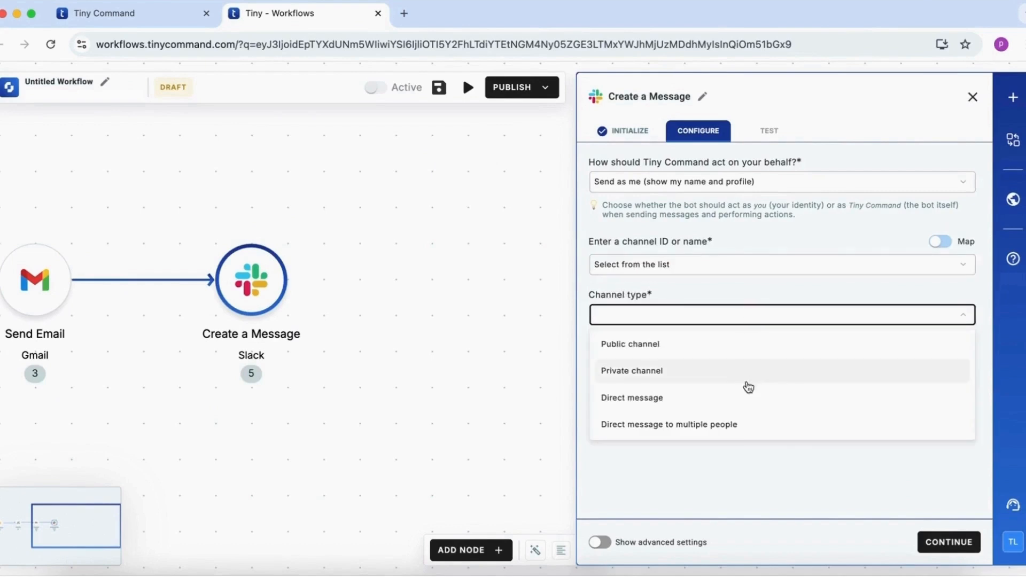
pyautogui.click(746, 369)
pyautogui.click(705, 370)
pyautogui.click(701, 364)
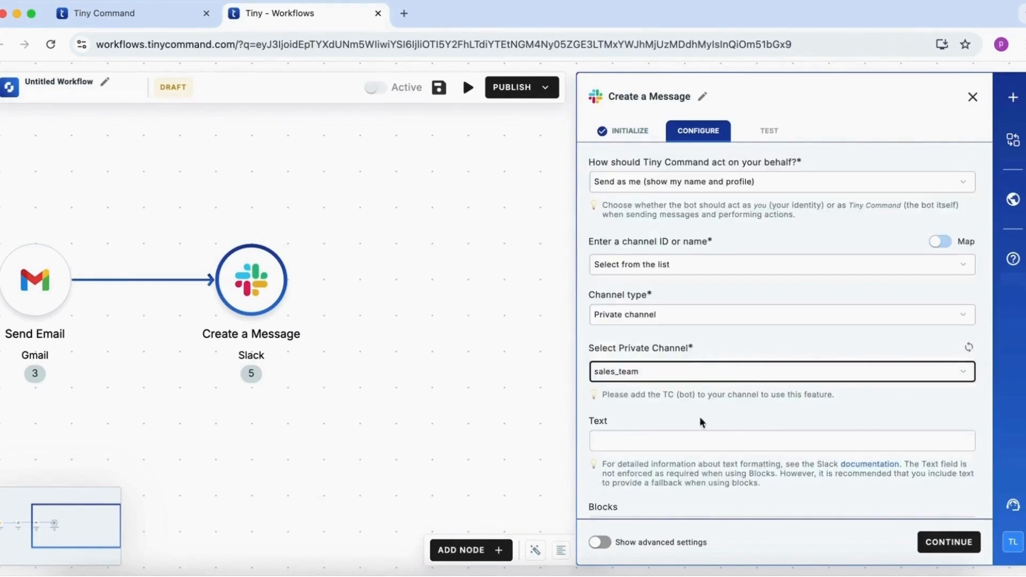
# Start the Slack message text with "HOT LEAD!!" followed by the form trigger's full name answer
pyautogui.scroll(-1, 689, 441)
pyautogui.click(681, 386)
pyautogui.write('HOT LEAD!!')
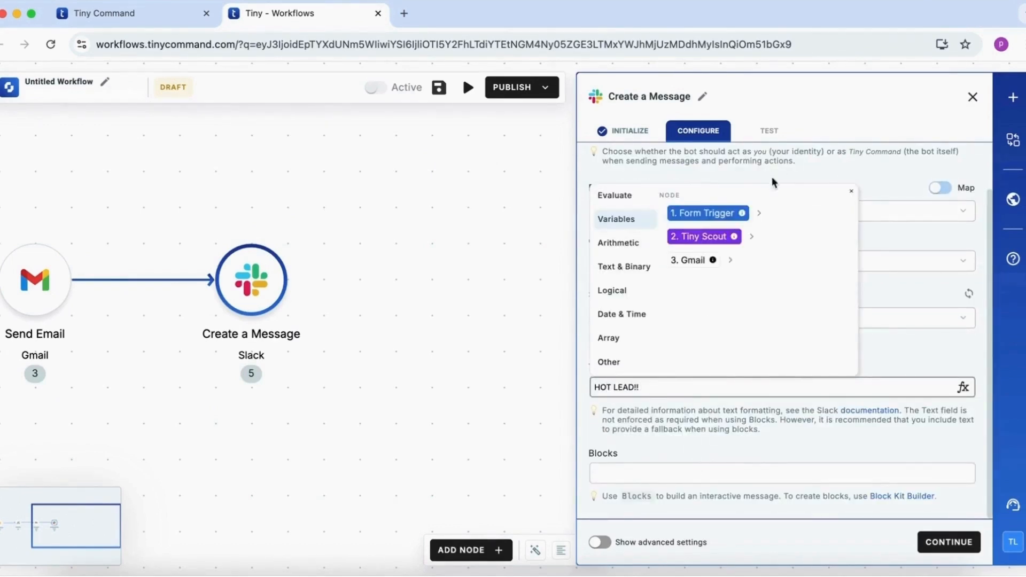
pyautogui.click(759, 214)
pyautogui.click(725, 248)
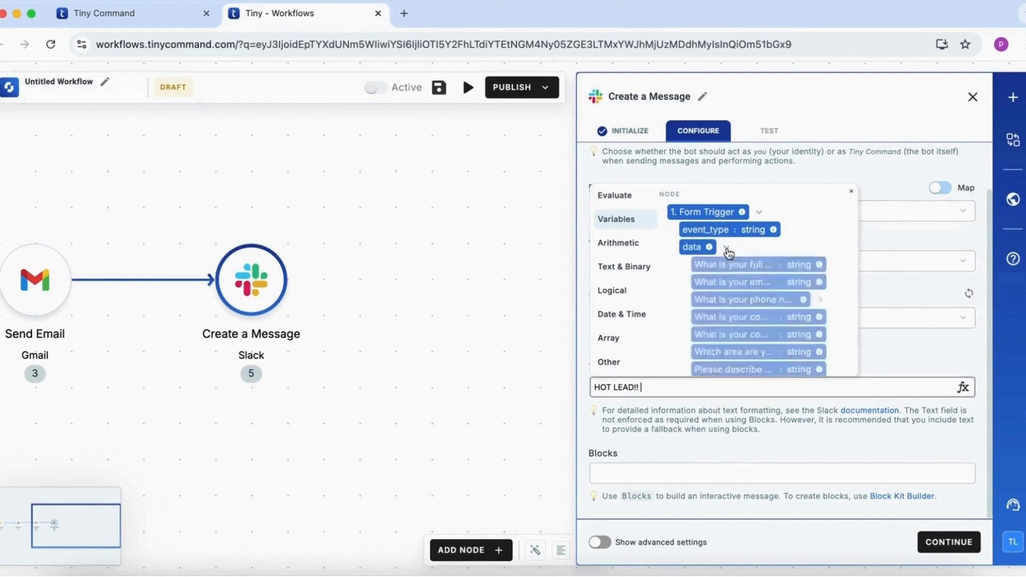
pyautogui.scroll(-1, 759, 256)
pyautogui.click(761, 251)
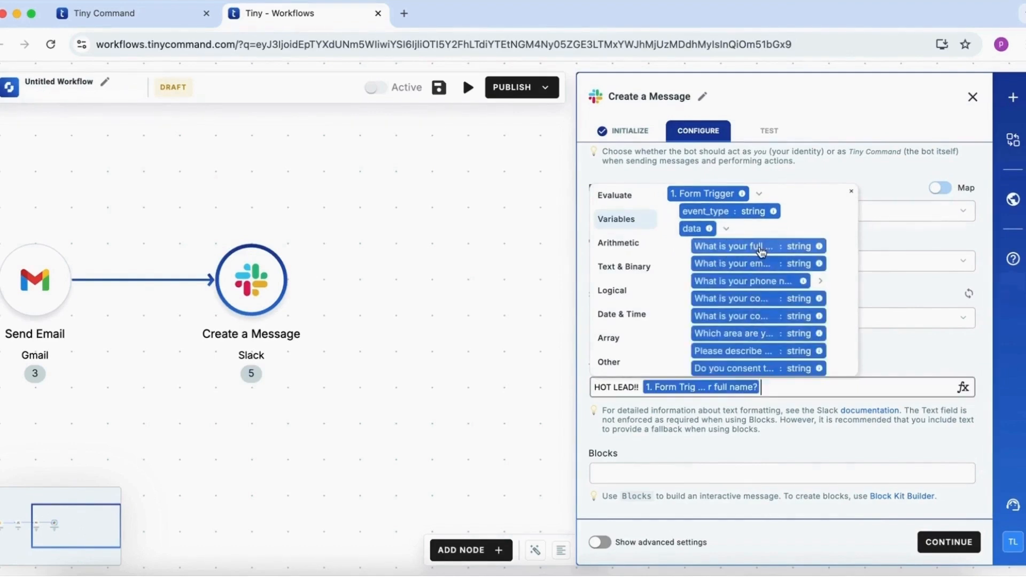
# Append the form trigger's email address and company name answers, separated by commas, and finish the Slack message setup
pyautogui.write(',')
pyautogui.click(759, 264)
pyautogui.write(',')
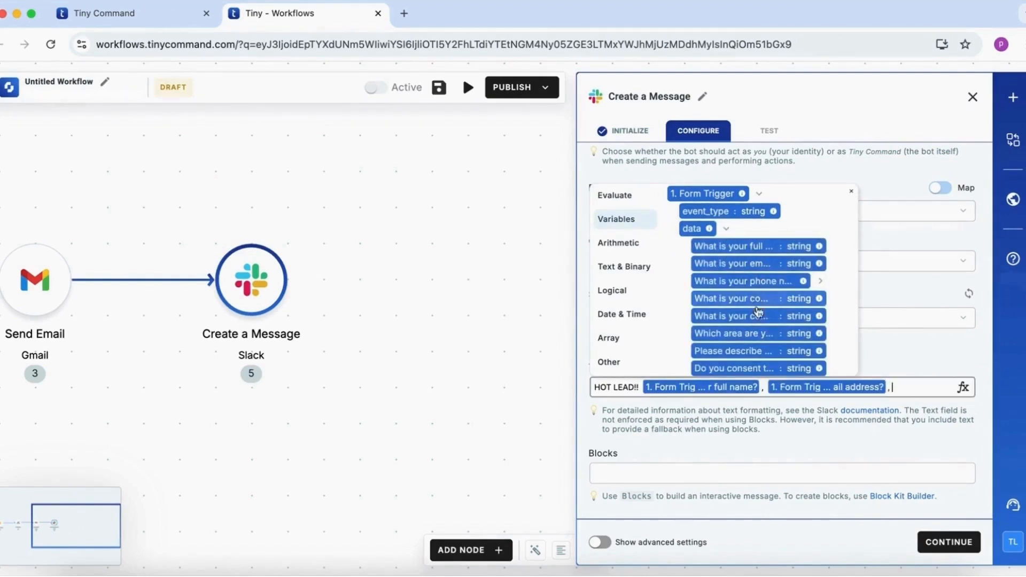
pyautogui.click(761, 300)
pyautogui.click(803, 440)
pyautogui.click(949, 542)
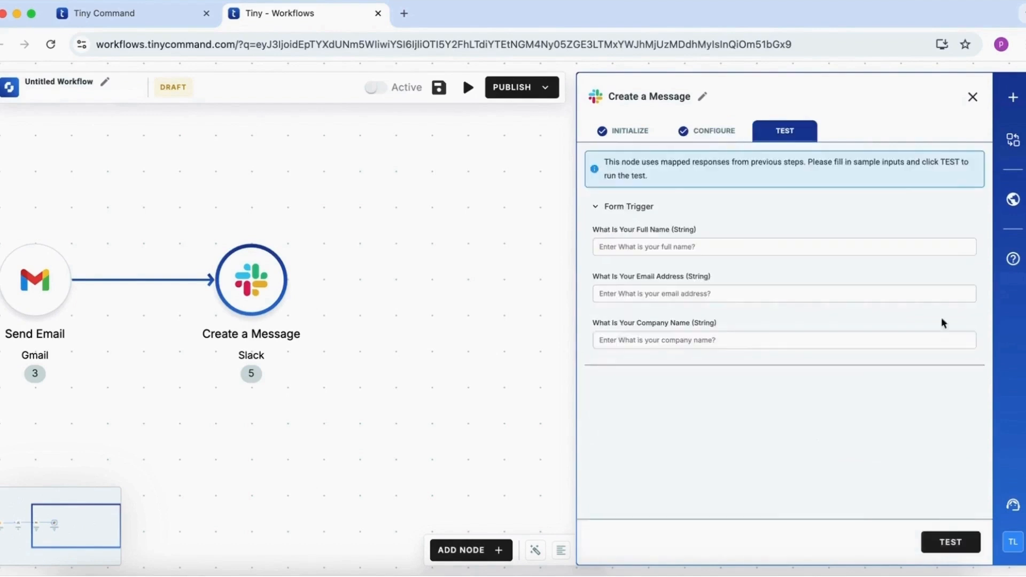
pyautogui.click(974, 97)
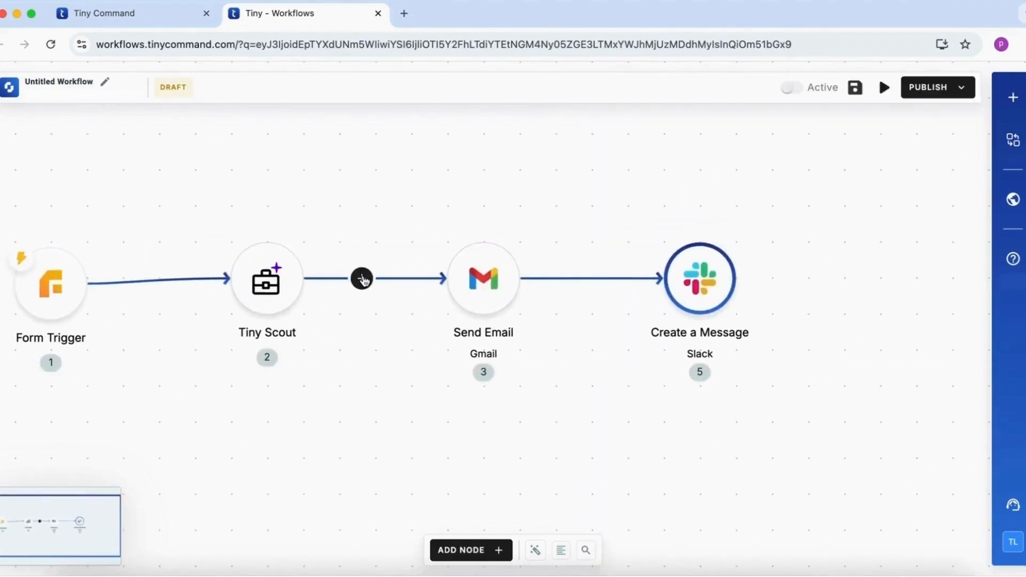
# Insert a Human in the loop node between Tiny Scout and Send Email, using the Approval template
pyautogui.click(362, 278)
pyautogui.click(416, 347)
pyautogui.click(623, 424)
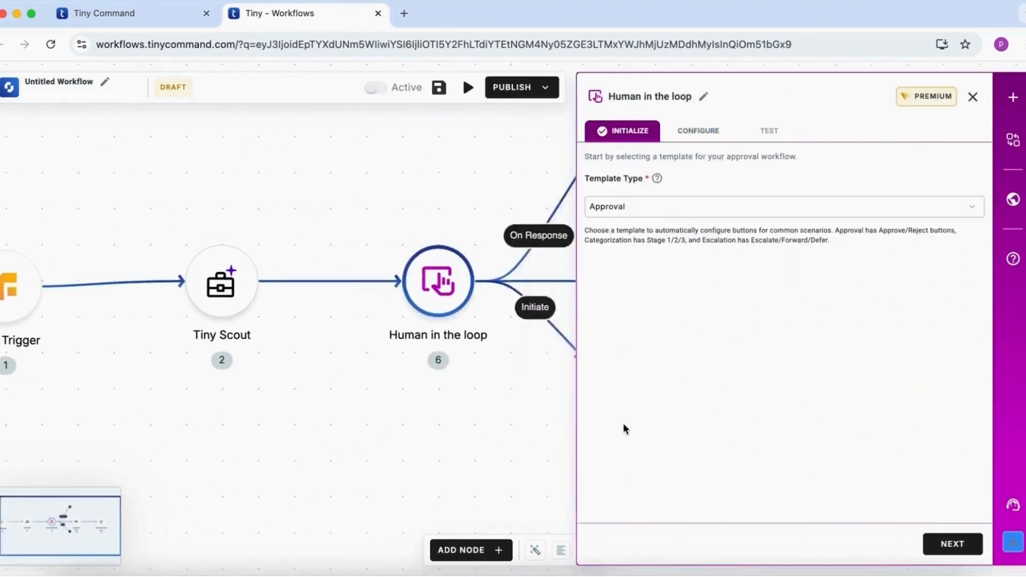
pyautogui.click(953, 544)
# Set the reviewer instructions to "Please qualify this lead" with Text as the content type
pyautogui.click(717, 215)
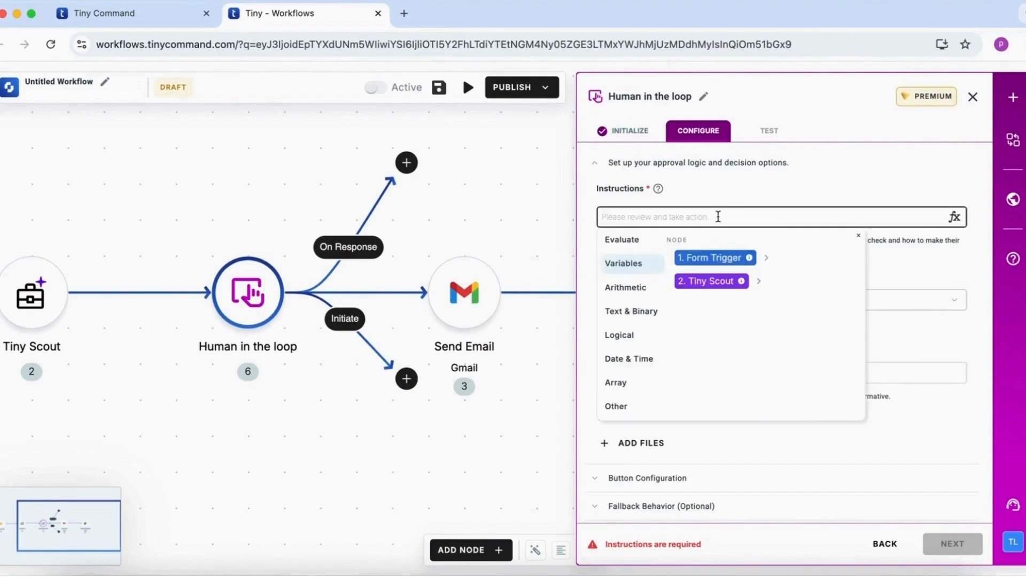
pyautogui.write('Please qualify this lead')
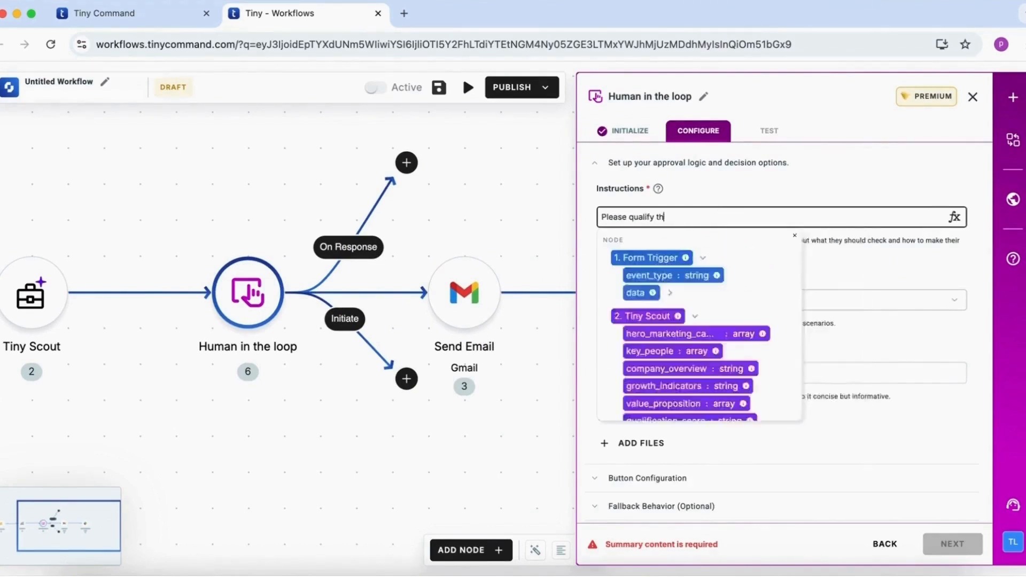
pyautogui.click(927, 262)
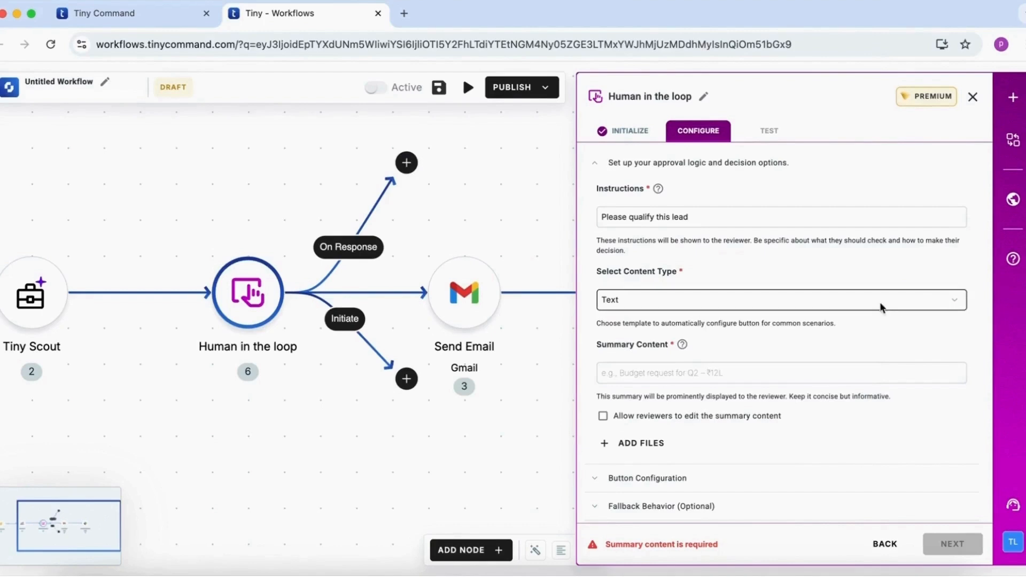
pyautogui.click(882, 308)
pyautogui.click(879, 306)
# Map the summary content to Tiny Scout's full_research_report and finish the Human in the loop setup
pyautogui.scroll(-1, 871, 304)
pyautogui.click(851, 337)
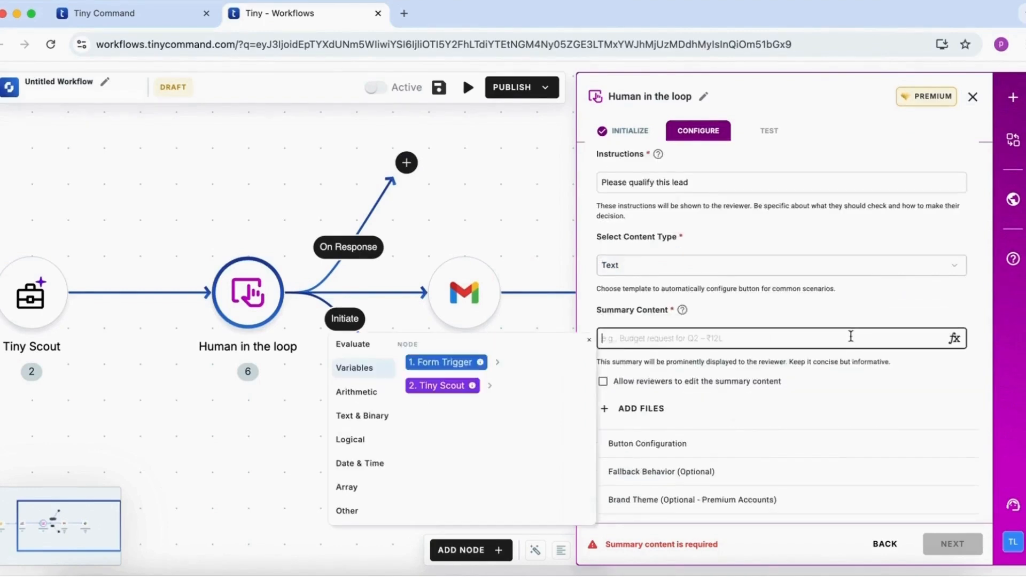
pyautogui.click(488, 387)
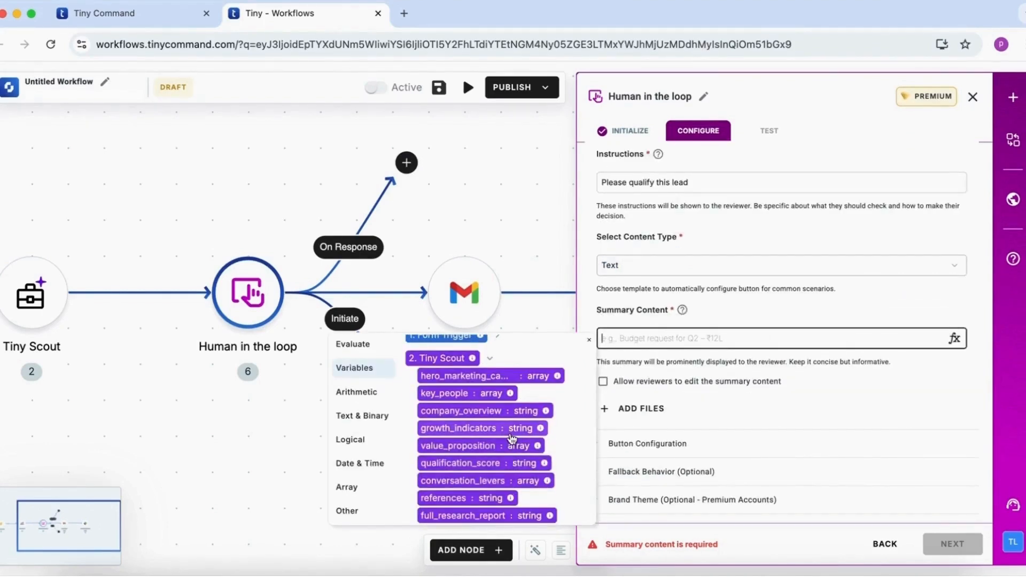
pyautogui.click(504, 514)
pyautogui.click(825, 373)
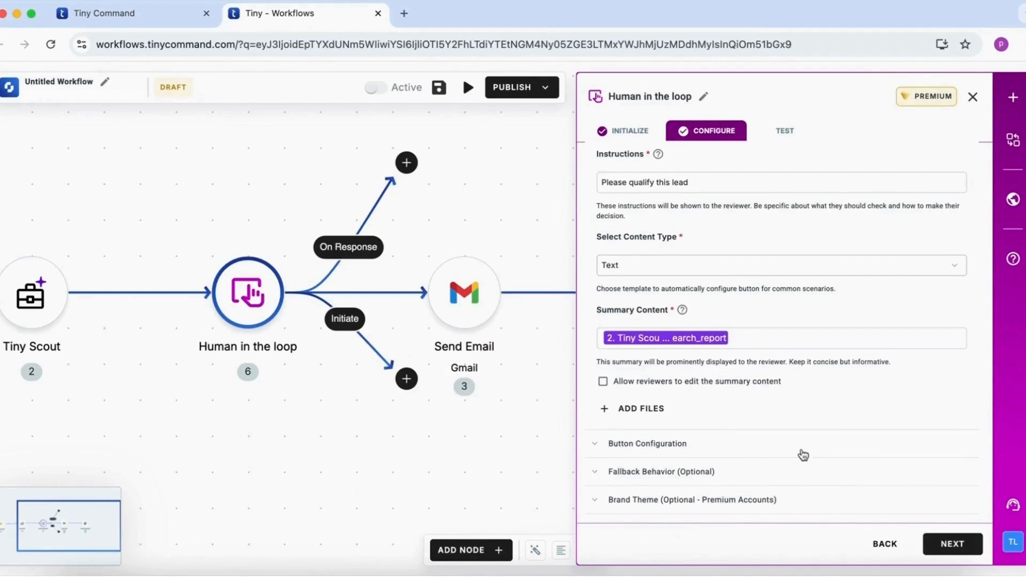
pyautogui.click(953, 544)
pyautogui.click(973, 98)
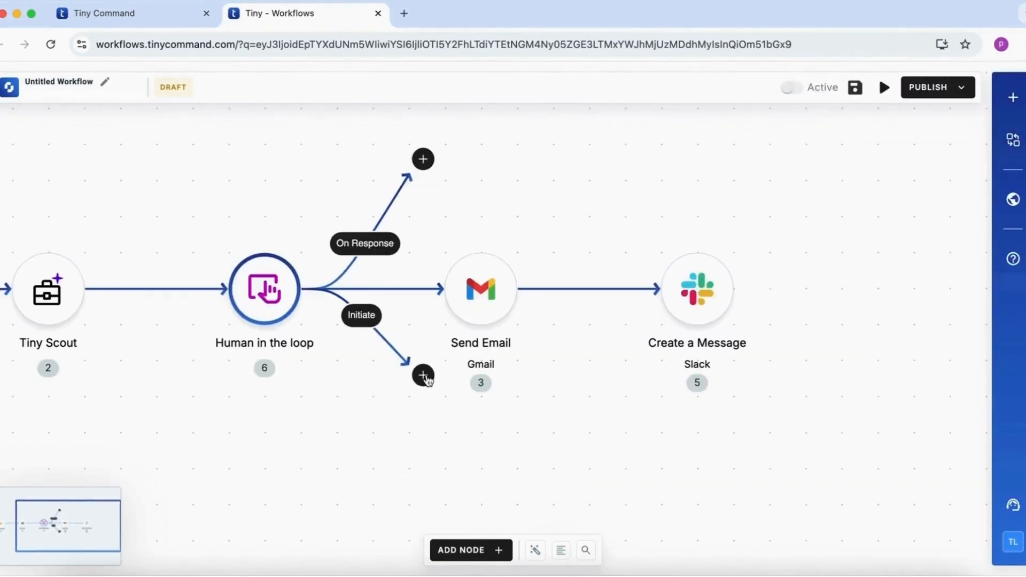
# Add a Slack Create a Message node to the Human in the loop's Initiate branch, using the existing connection
pyautogui.click(424, 375)
pyautogui.write('slack')
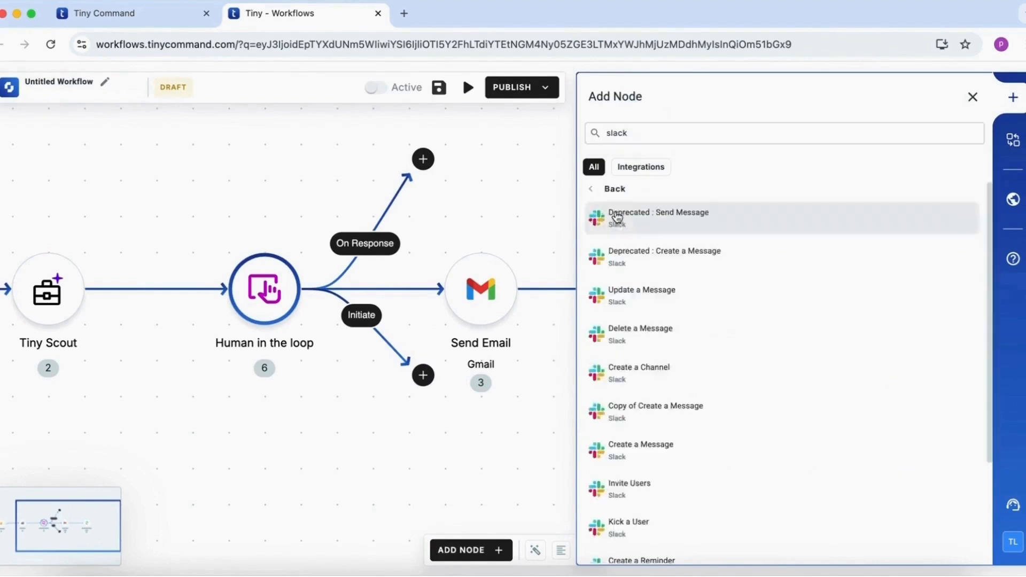
pyautogui.click(682, 459)
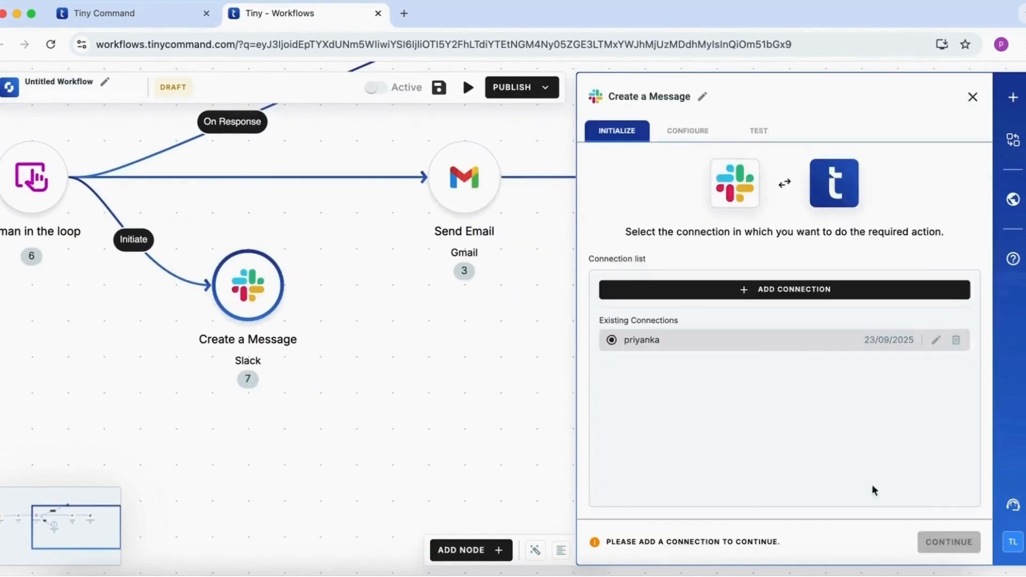
pyautogui.click(941, 543)
# Set the message to send as Tiny Command, as a direct message to the reviewer's Slack user selected from the list
pyautogui.click(703, 183)
pyautogui.click(709, 239)
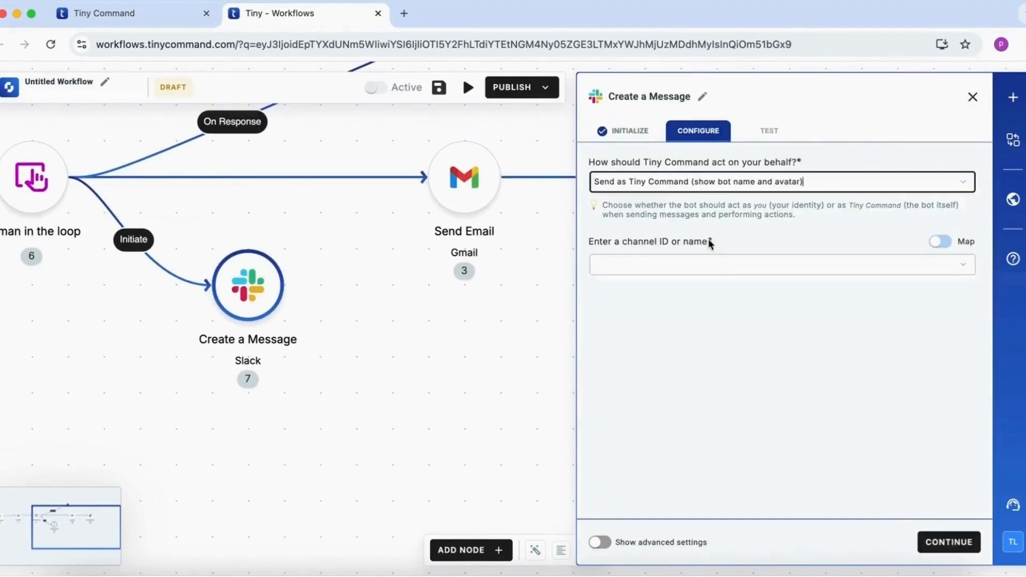
pyautogui.click(712, 263)
pyautogui.click(717, 293)
pyautogui.click(716, 315)
pyautogui.click(700, 398)
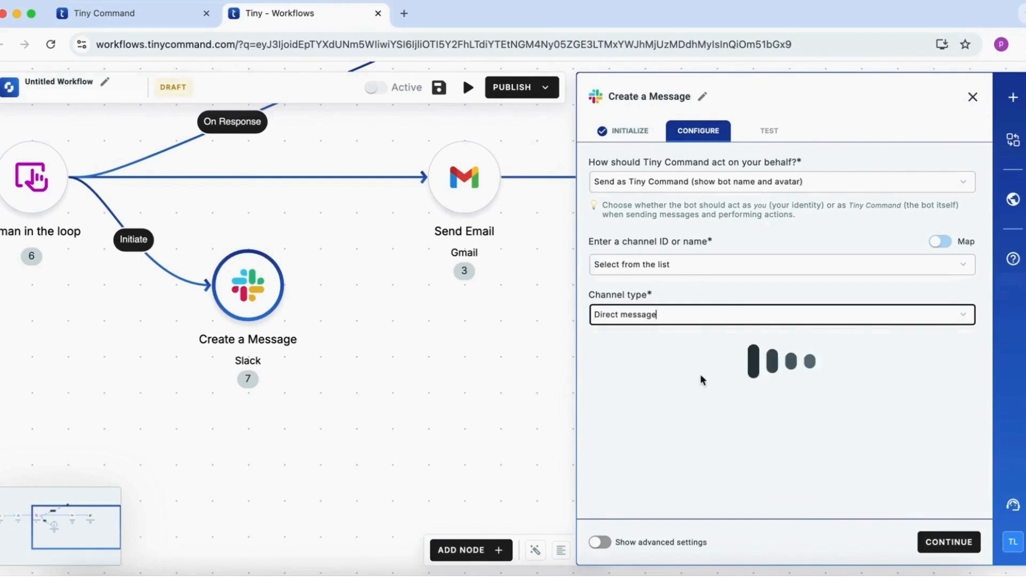
pyautogui.click(698, 368)
pyautogui.write('priy')
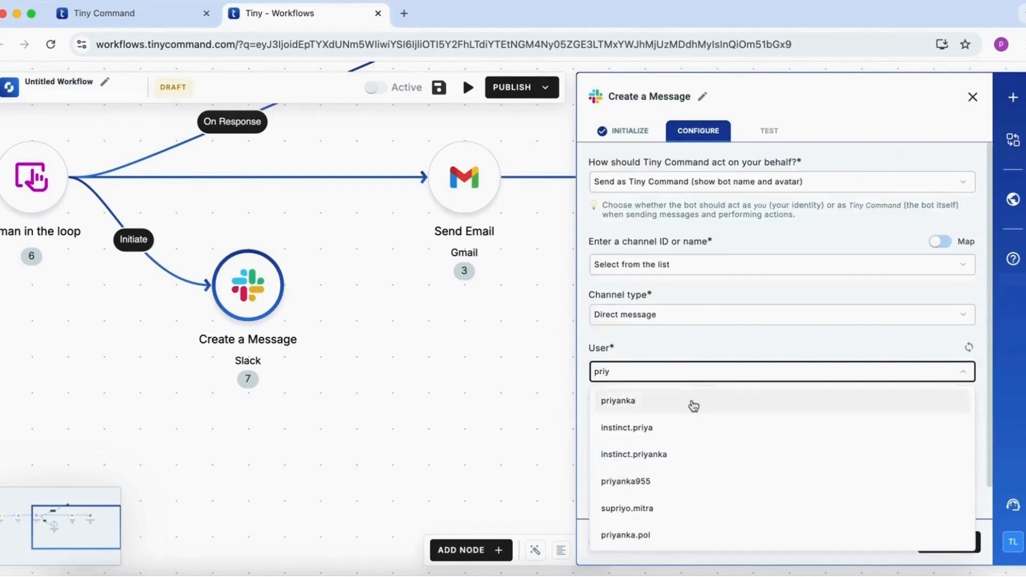
pyautogui.click(692, 403)
# Map the direct message's text to the Human in the loop url variable and finish the node's setup
pyautogui.click(718, 392)
pyautogui.click(727, 259)
pyautogui.click(688, 277)
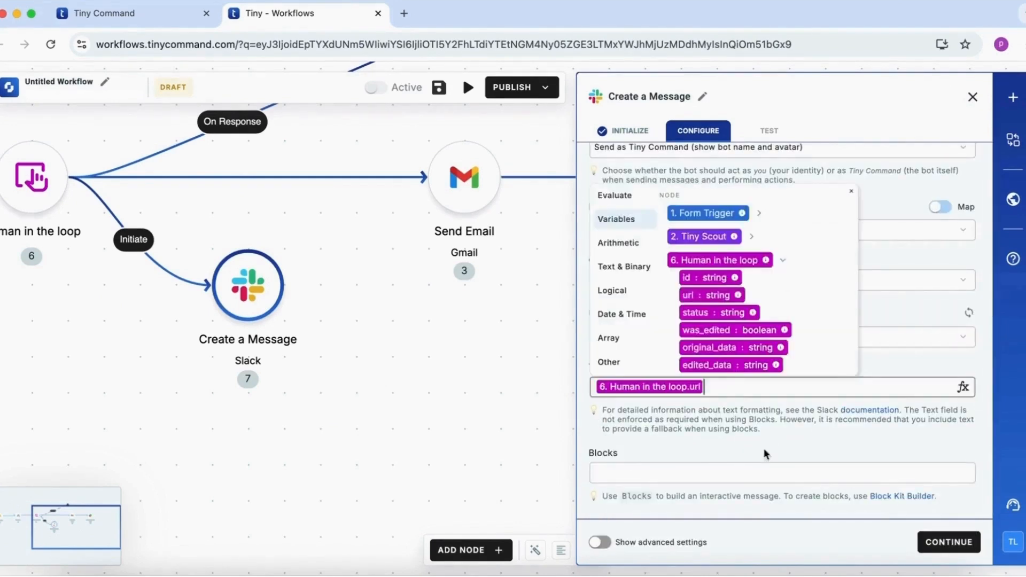
pyautogui.click(914, 541)
pyautogui.click(973, 98)
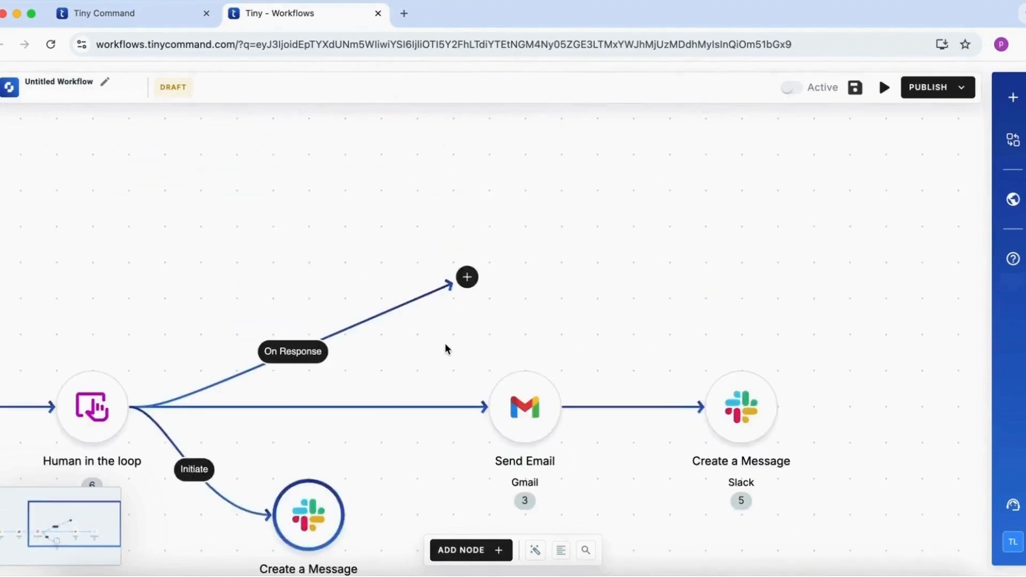
# Add an If Else node to the Human in the loop's On Response branch
pyautogui.scroll(-2, 445, 343)
pyautogui.click(482, 208)
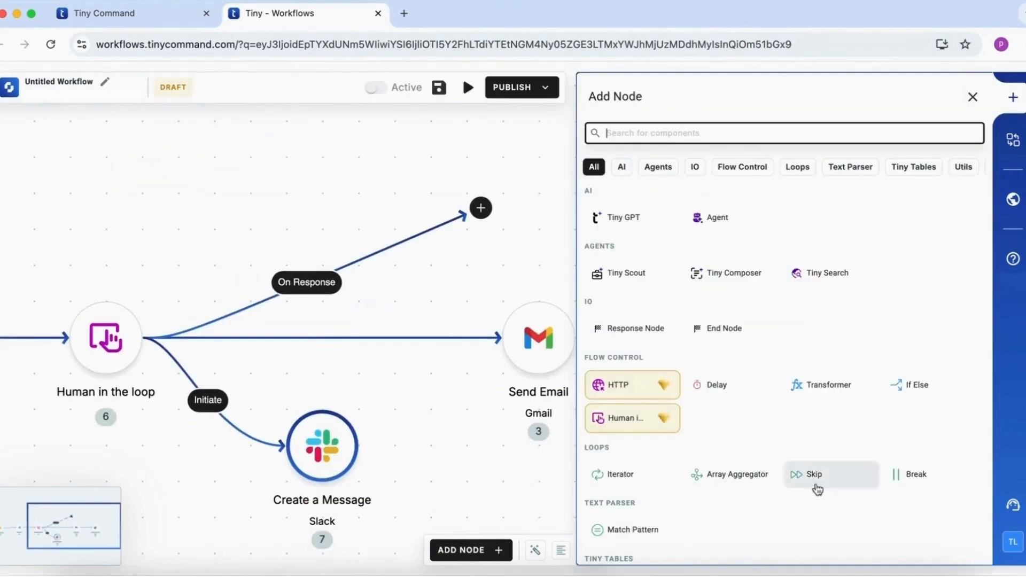
pyautogui.click(908, 385)
# Set the If condition to Human in the loop status equals "Yes"
pyautogui.click(733, 192)
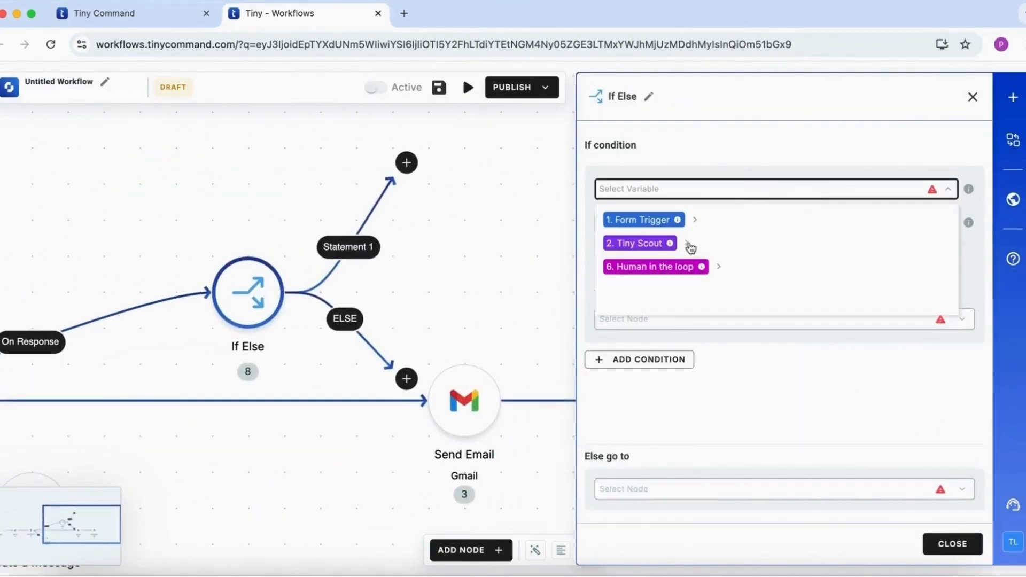
pyautogui.click(719, 267)
pyautogui.click(669, 315)
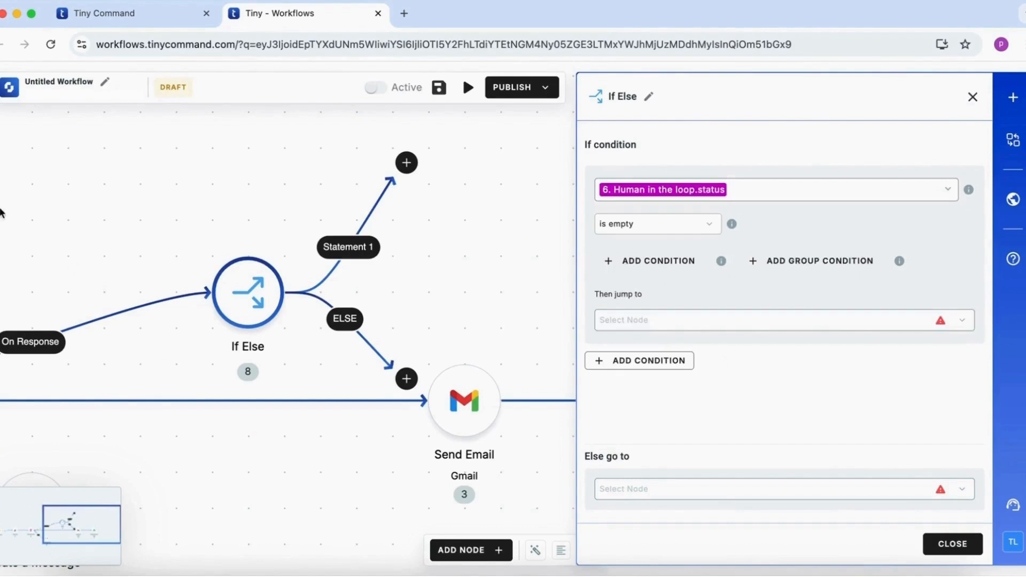
pyautogui.click(705, 224)
pyautogui.click(685, 305)
pyautogui.click(829, 224)
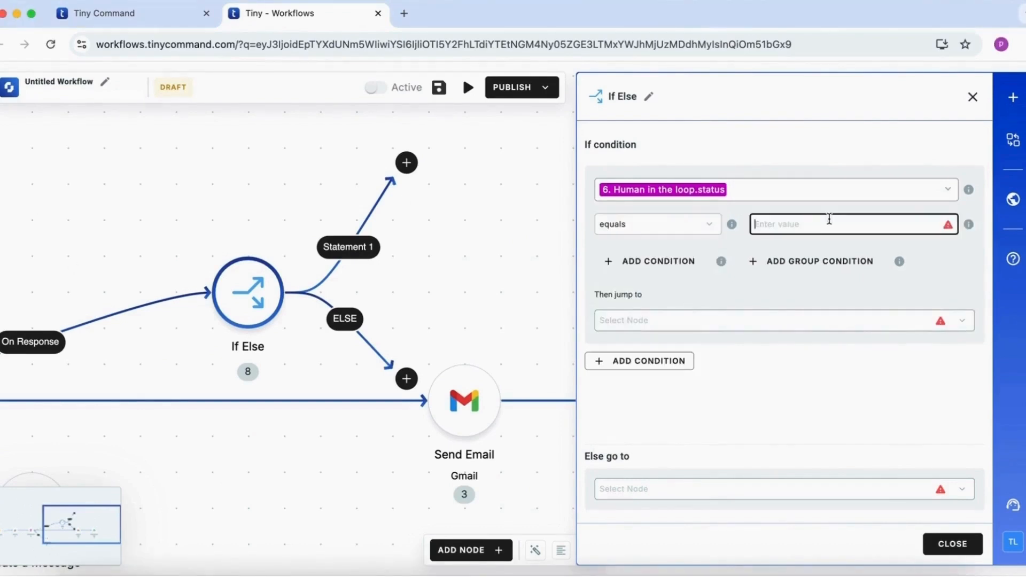
pyautogui.write('Yes')
# Route the If condition to the Slack message after Send Email and the Else path to Gmail, closing the node's settings
pyautogui.click(834, 315)
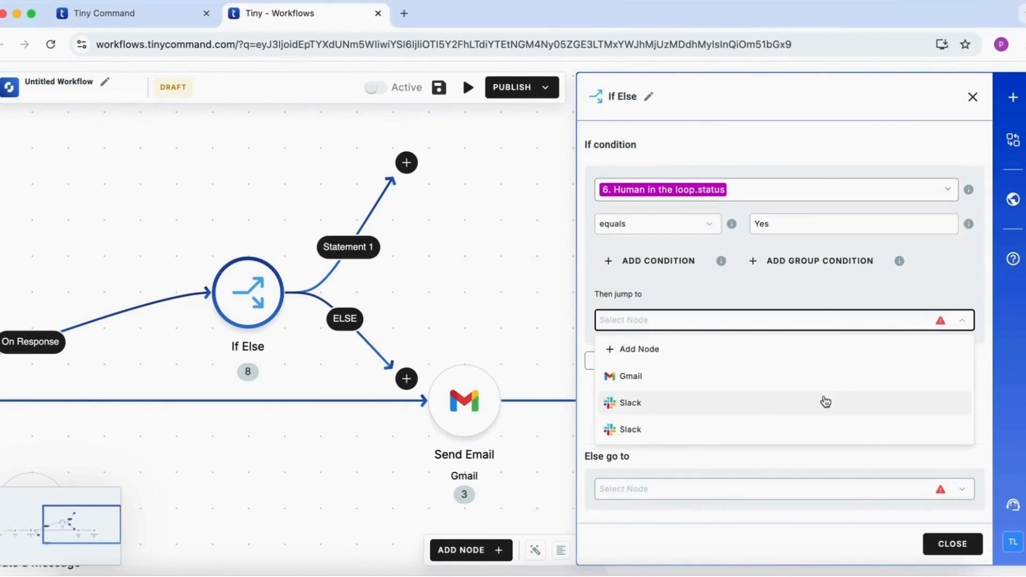
pyautogui.click(825, 402)
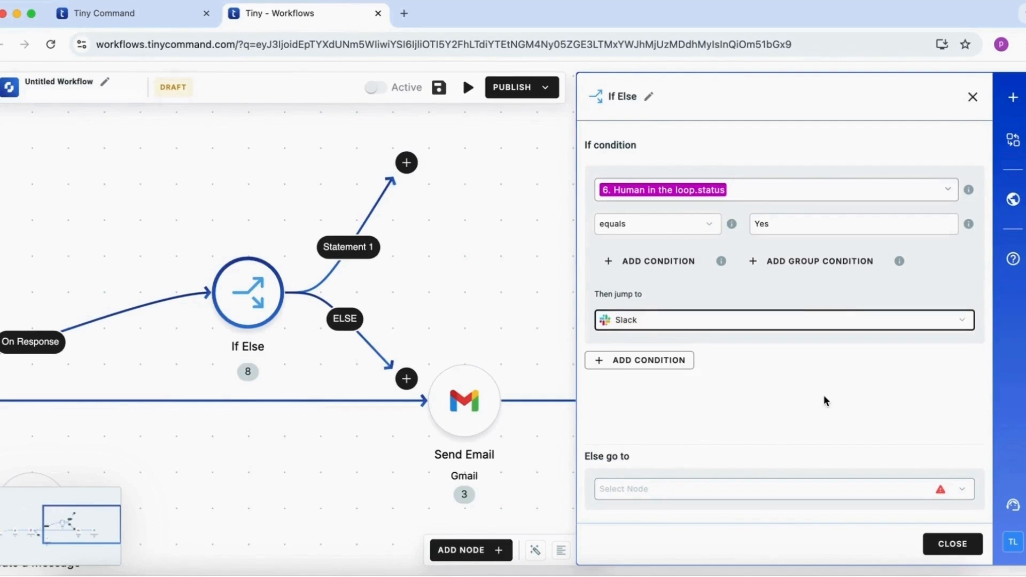
pyautogui.click(813, 488)
pyautogui.click(791, 381)
pyautogui.click(954, 544)
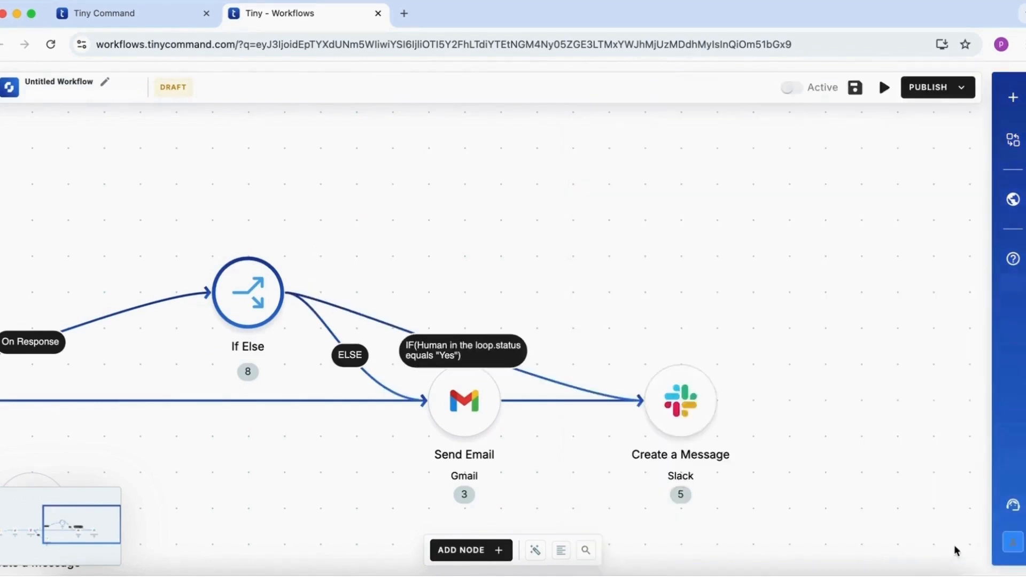
# Insert an If Else node between Tiny Scout and Human in the loop
pyautogui.hscroll(-5, 627, 465)
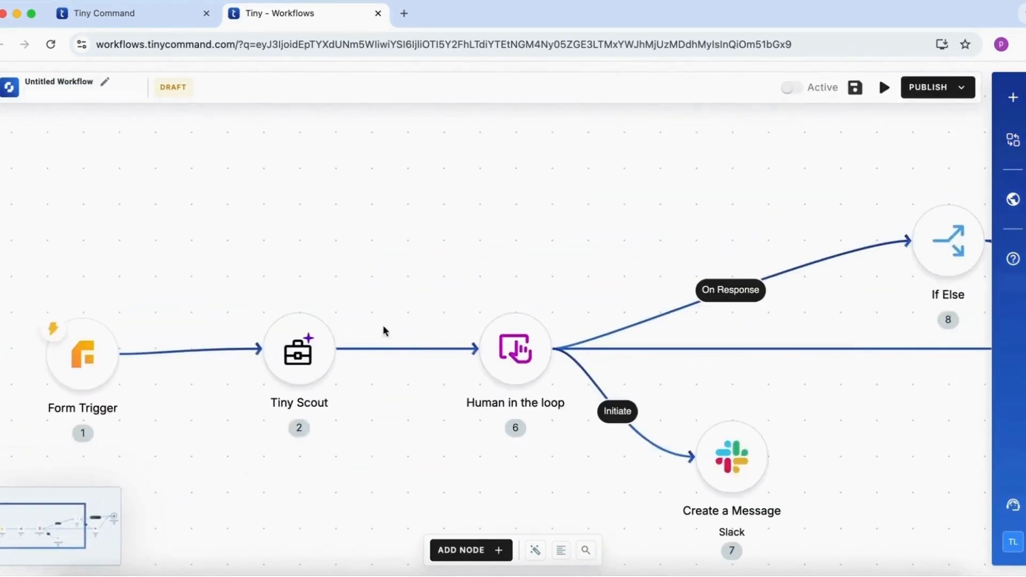
pyautogui.click(394, 348)
pyautogui.click(434, 419)
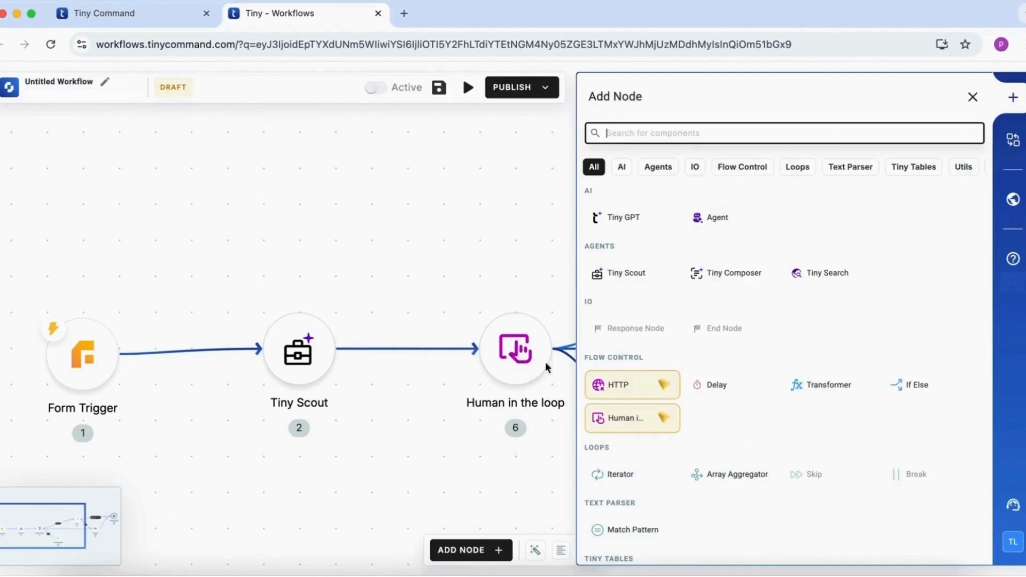
pyautogui.click(917, 388)
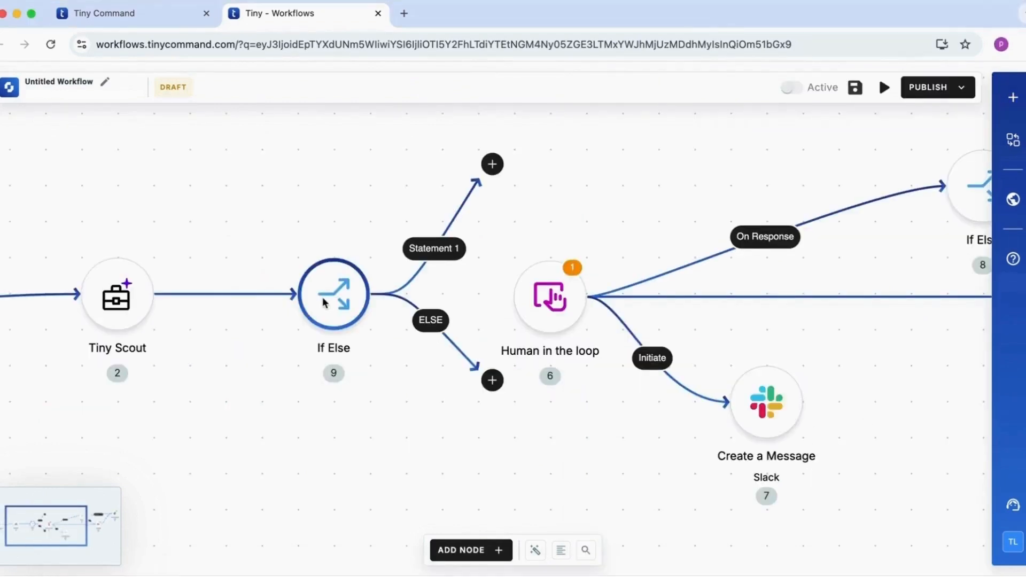
# Set the new node's If condition to Tiny Scout qualification_score is less than or equal to 4, jumping to Gmail
pyautogui.click(323, 302)
pyautogui.click(661, 191)
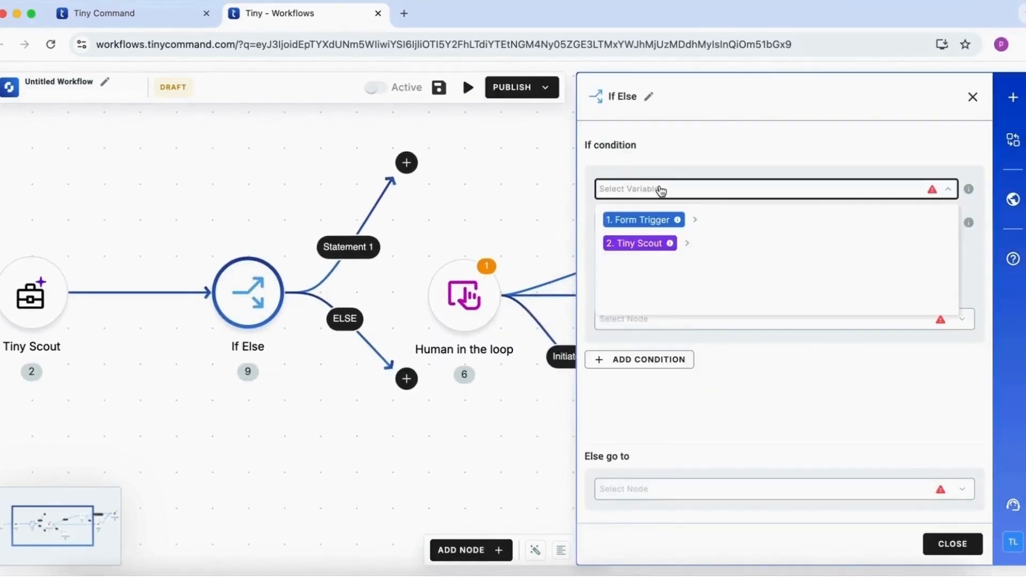
pyautogui.click(688, 244)
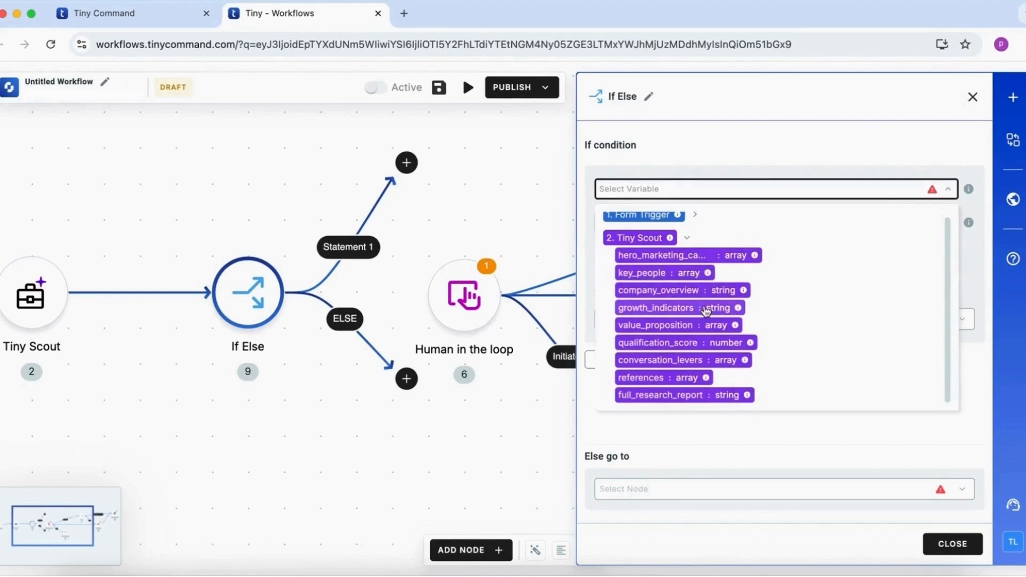
pyautogui.click(706, 342)
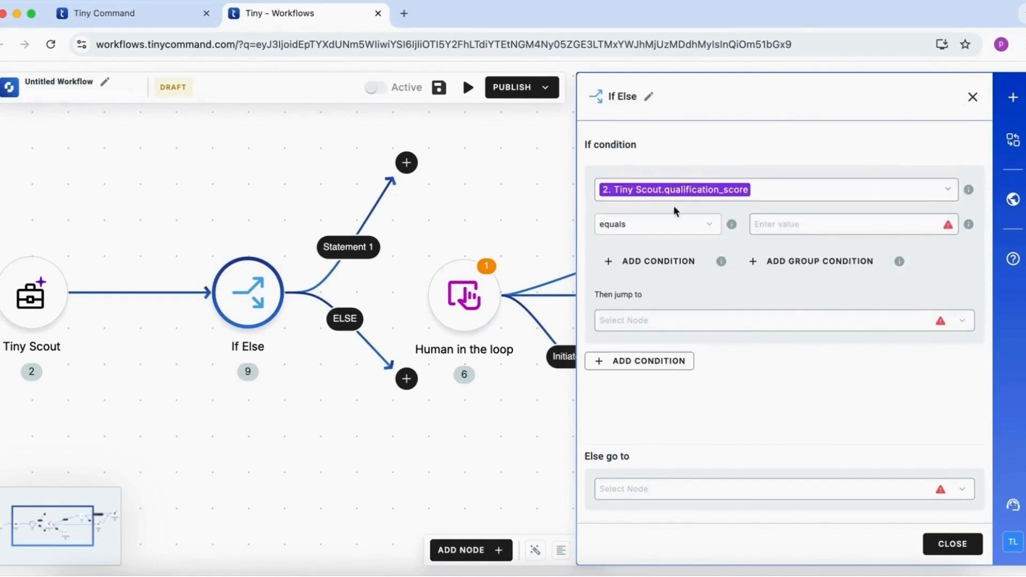
pyautogui.click(680, 225)
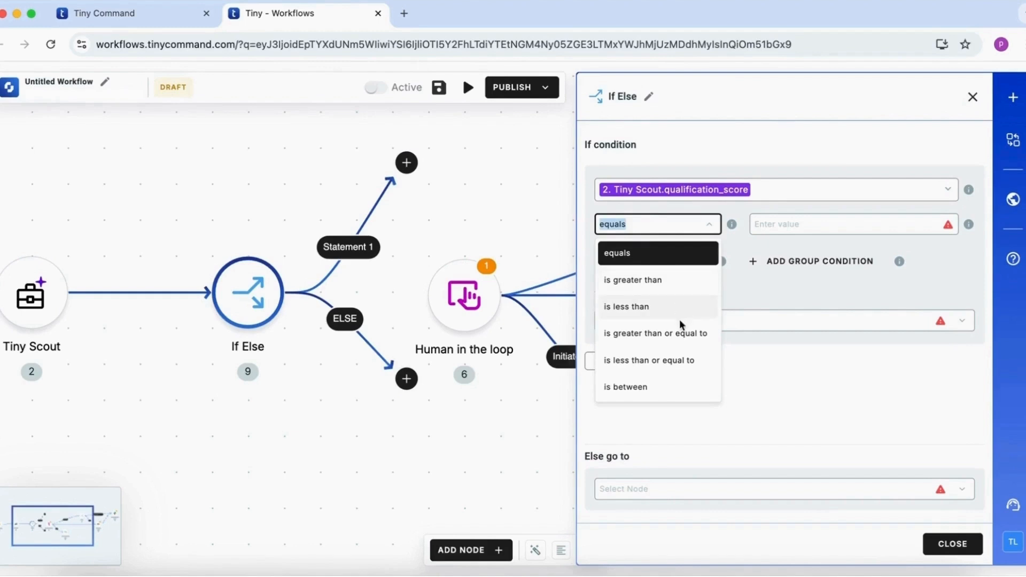
pyautogui.click(672, 361)
pyautogui.click(806, 224)
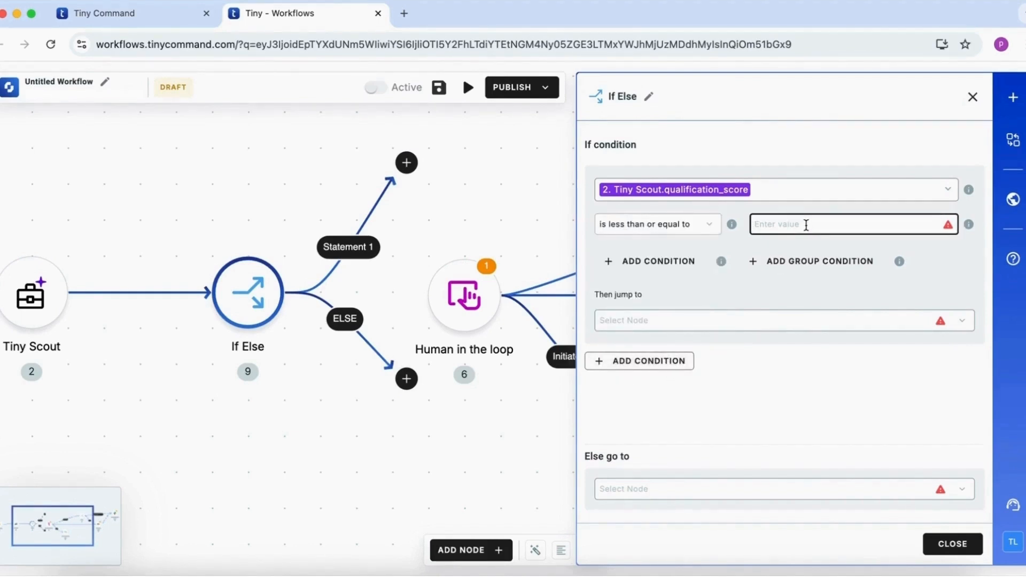
pyautogui.write('4')
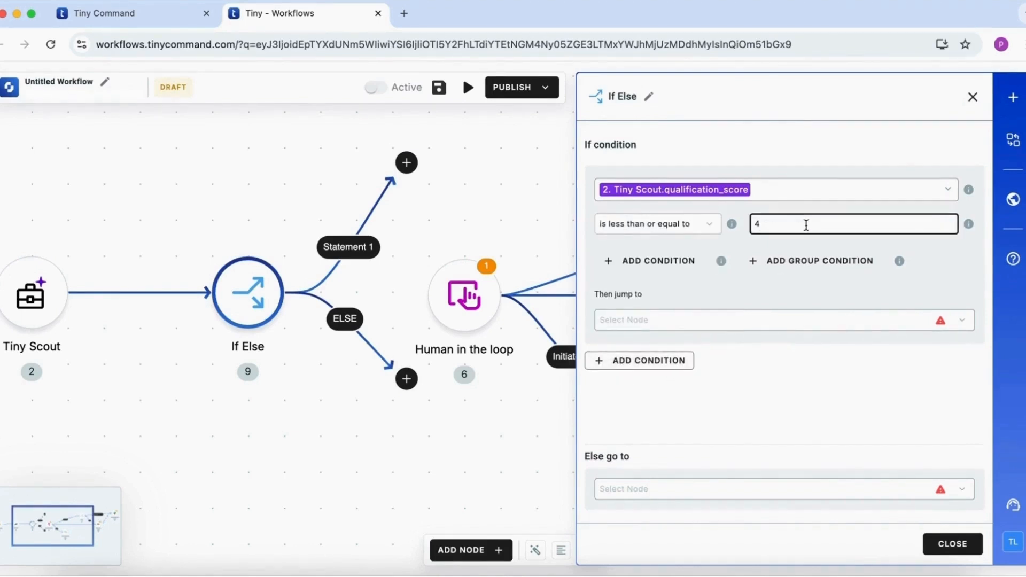
pyautogui.click(781, 322)
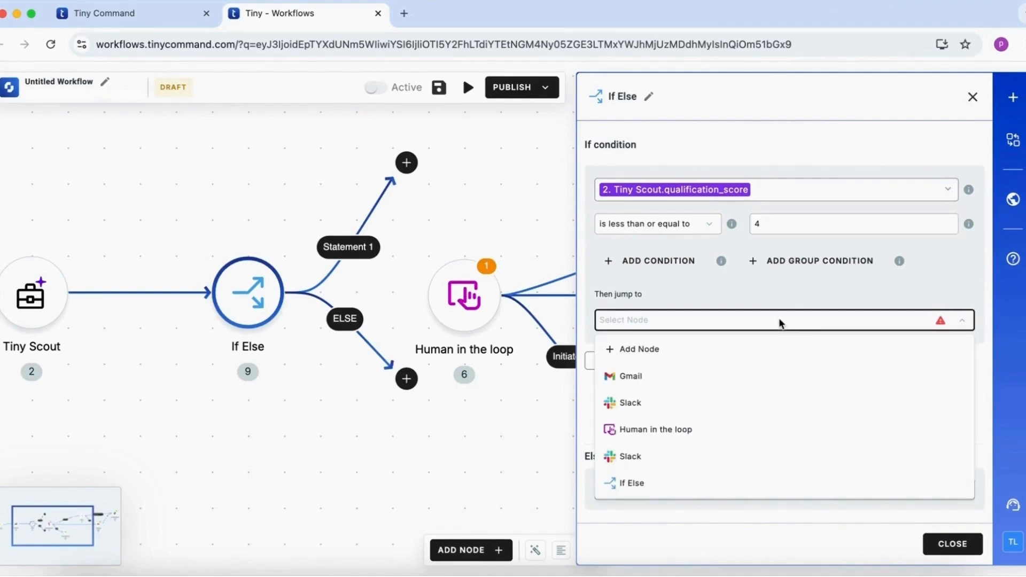
pyautogui.click(774, 374)
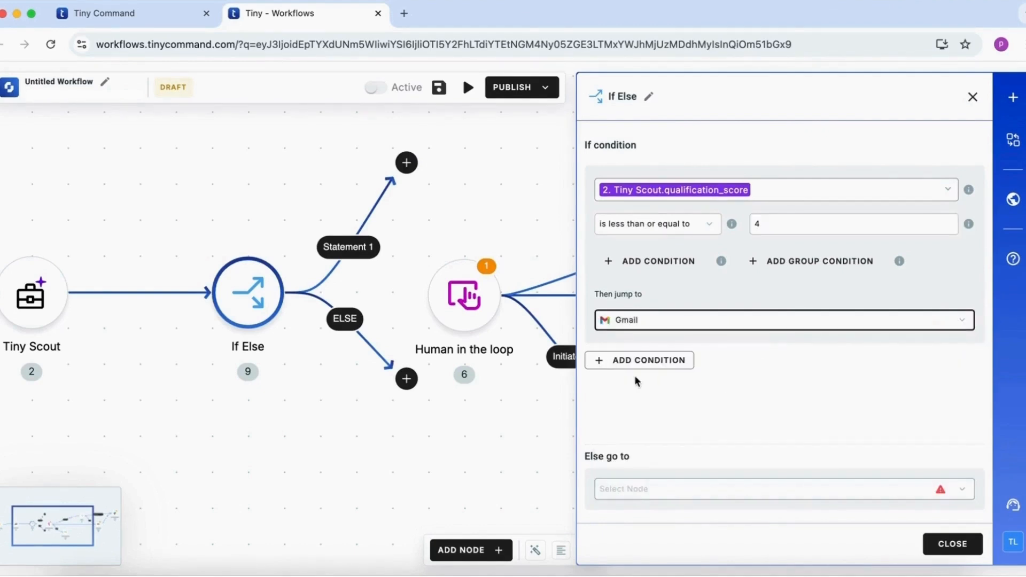
# Add an Else if condition for Tiny Scout qualification_score is greater than or equal to 7, jumping to the first Slack node listed
pyautogui.click(648, 365)
pyautogui.click(661, 366)
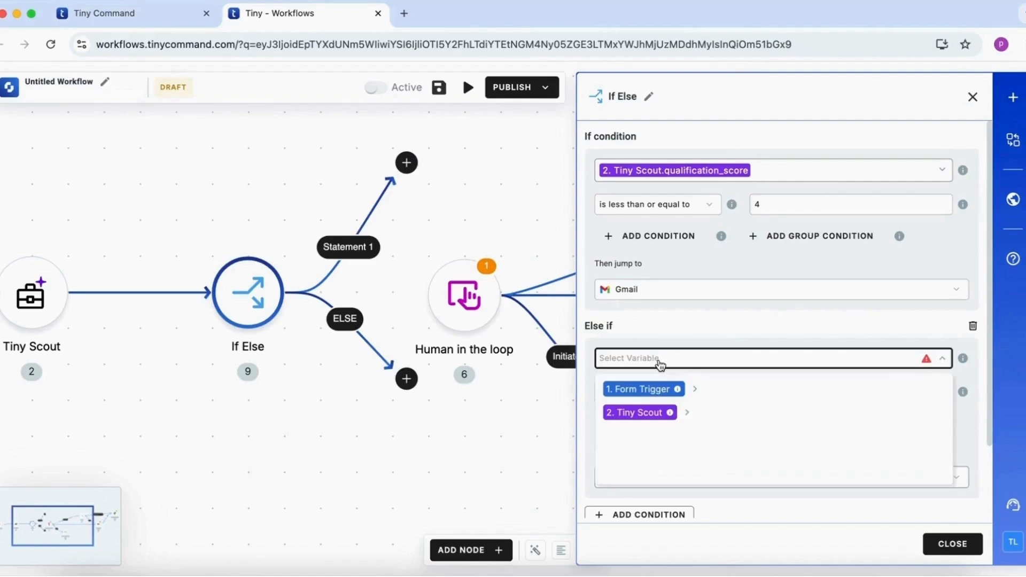
pyautogui.click(688, 416)
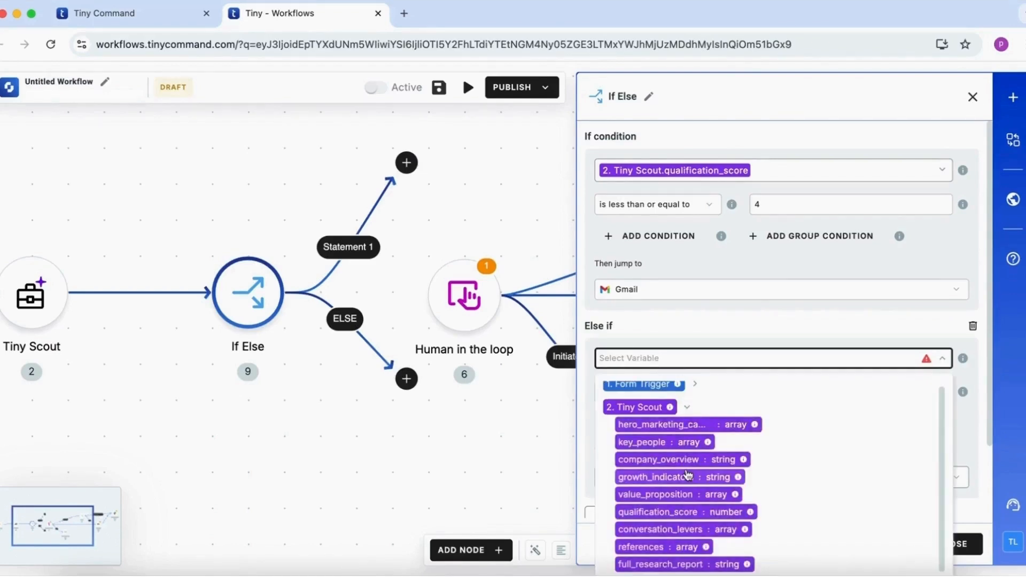
pyautogui.click(683, 514)
pyautogui.click(678, 394)
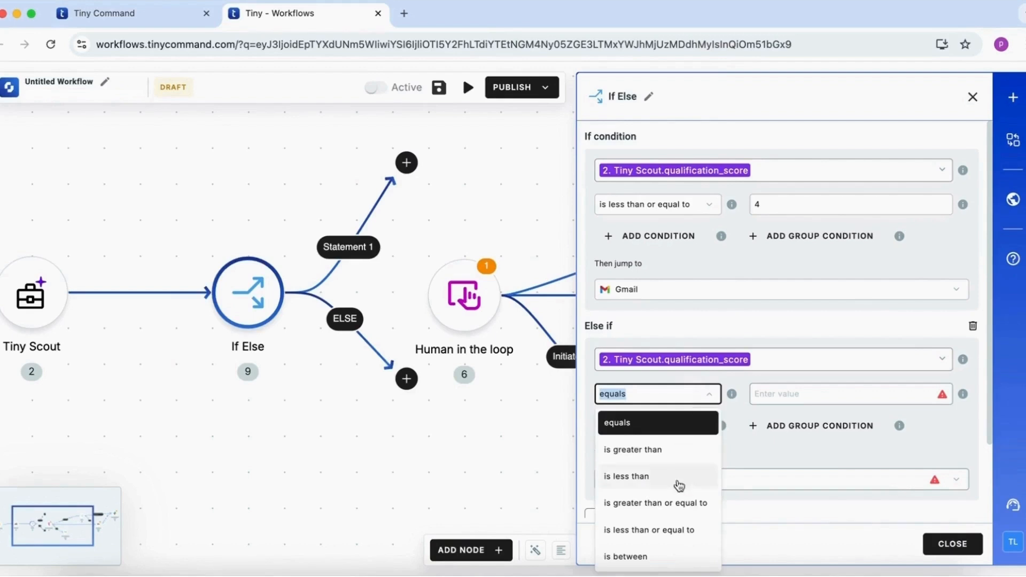
pyautogui.click(679, 508)
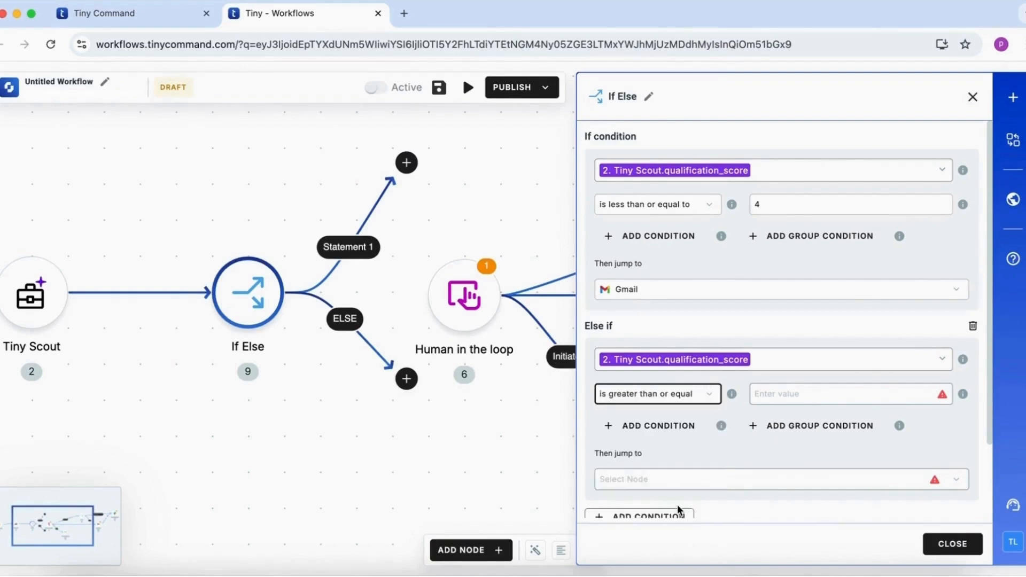
pyautogui.click(832, 396)
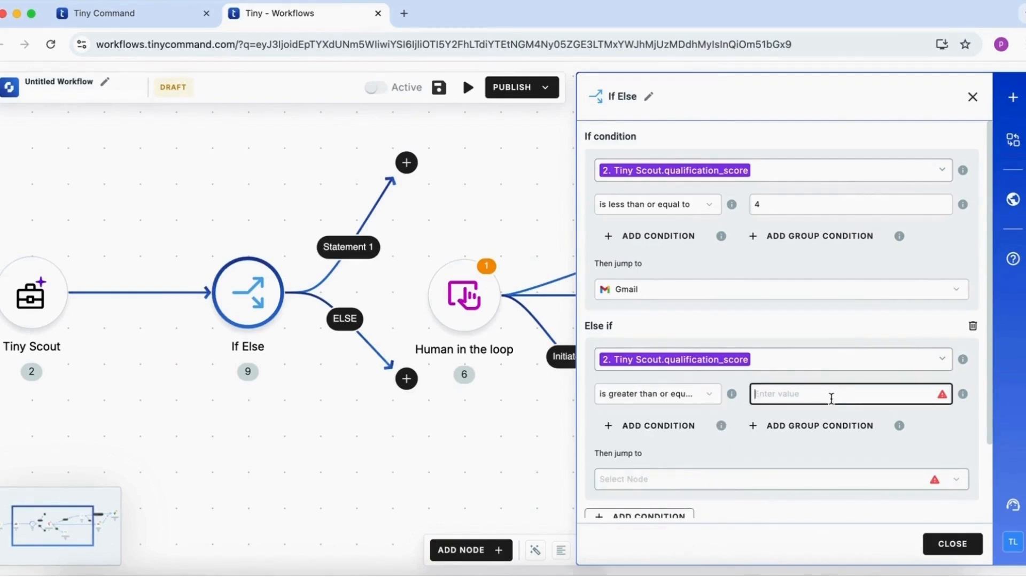
pyautogui.write('7')
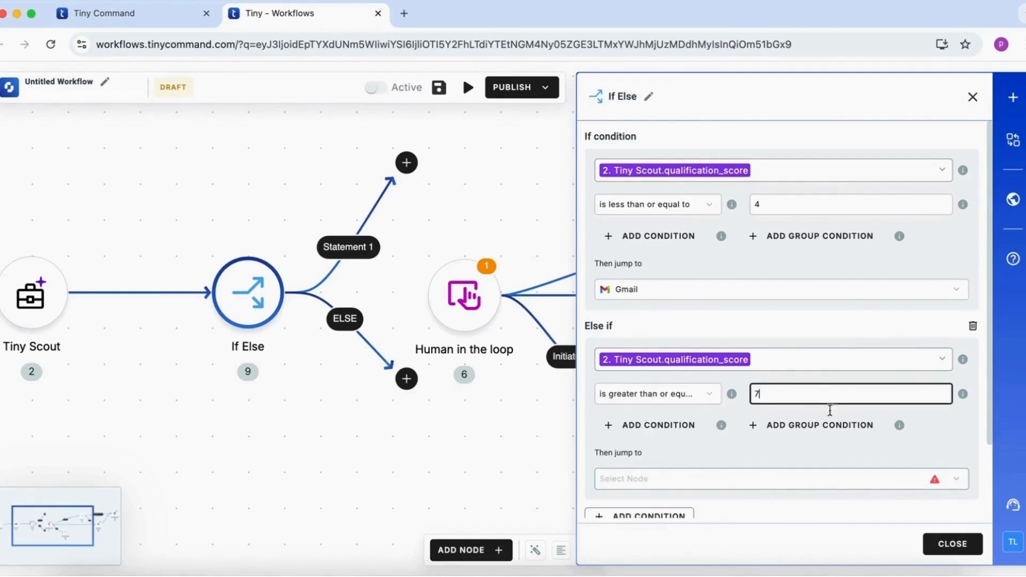
pyautogui.click(801, 480)
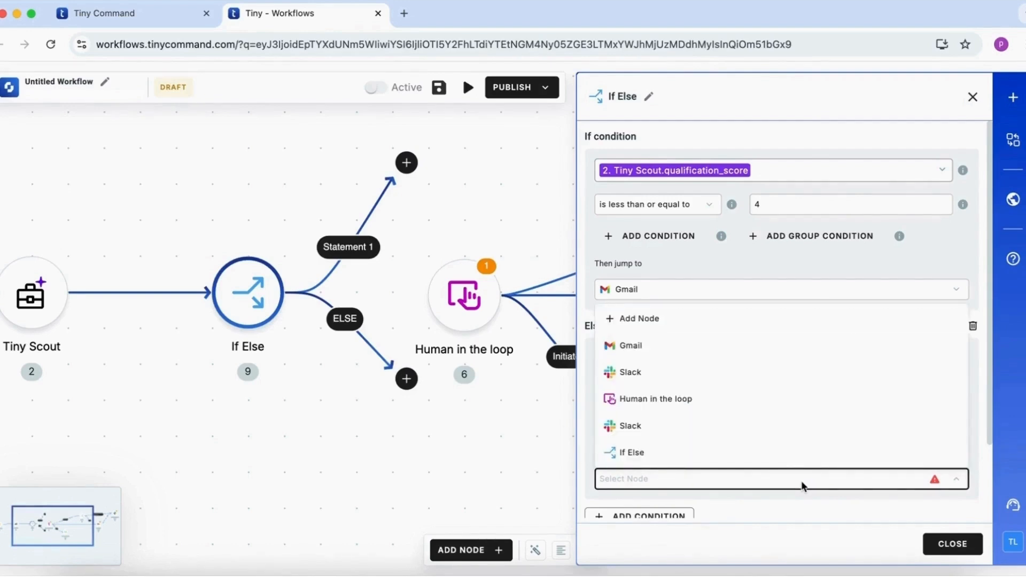
pyautogui.click(792, 382)
# Route the Else path to Human in the loop and close the If Else node's settings
pyautogui.scroll(-2, 790, 495)
pyautogui.click(759, 489)
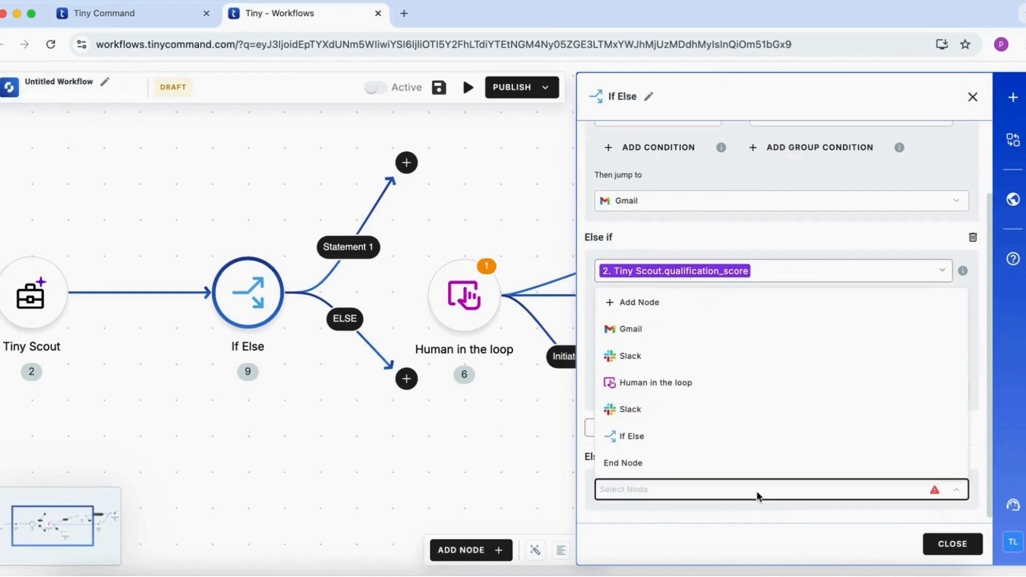
pyautogui.click(753, 389)
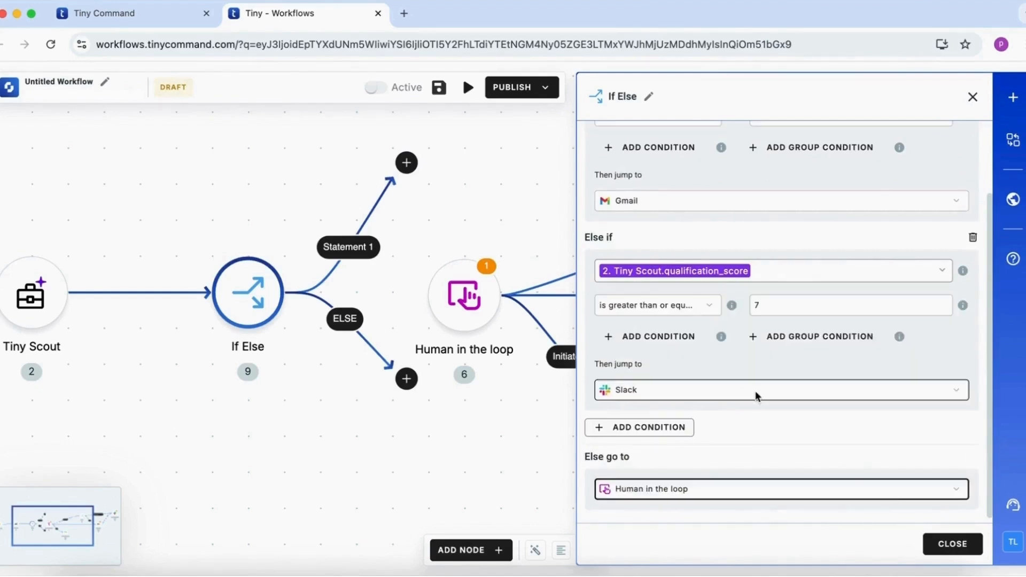
pyautogui.click(957, 551)
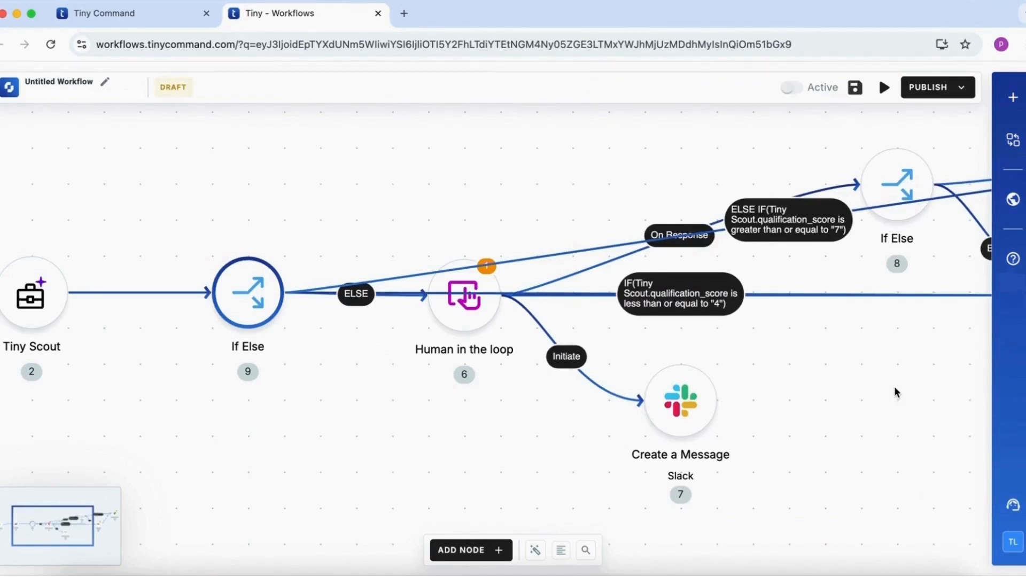
# Tidy the node layout and rename the workflow as "OpenAI Lead Qualification workflow"
pyautogui.scroll(3, 896, 393)
pyautogui.hscroll(3, 897, 393)
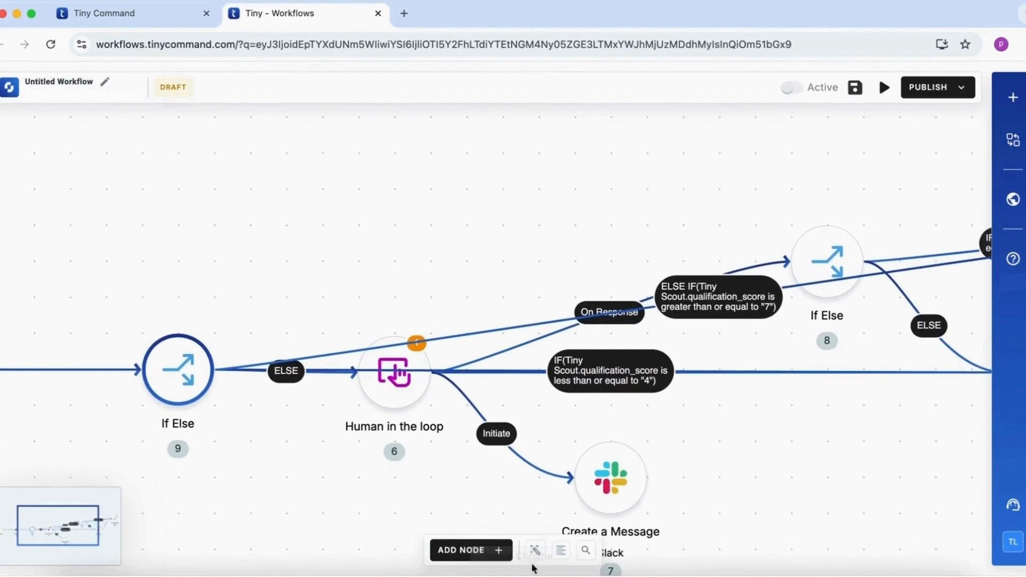
pyautogui.click(105, 80)
pyautogui.tripleClick(463, 282)
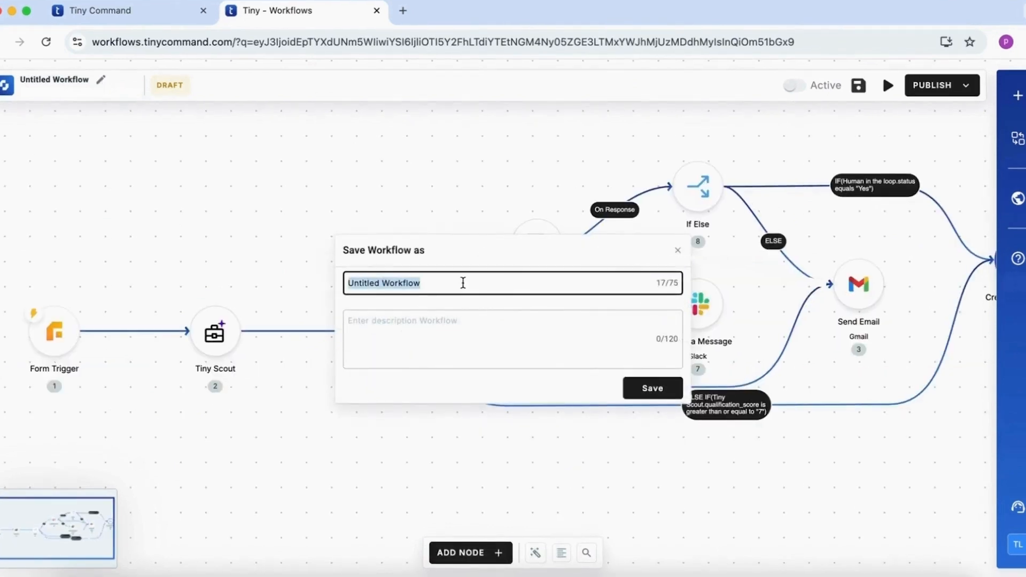
pyautogui.write('OpenAI Lead Qualificatio')
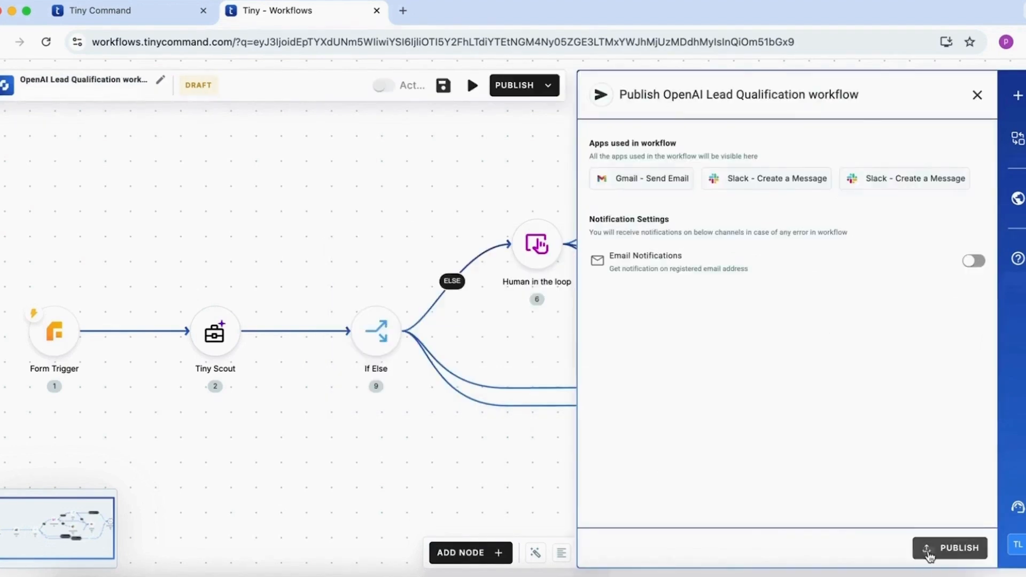
# Publish the workflow, close the publish settings and switch the workflow to active
pyautogui.click(929, 551)
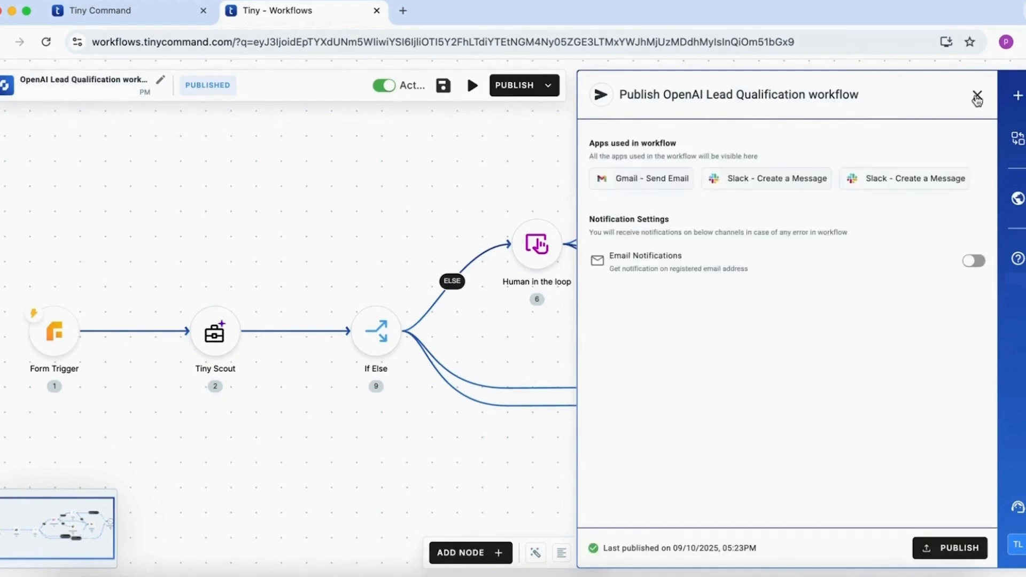
pyautogui.click(977, 97)
pyautogui.click(797, 87)
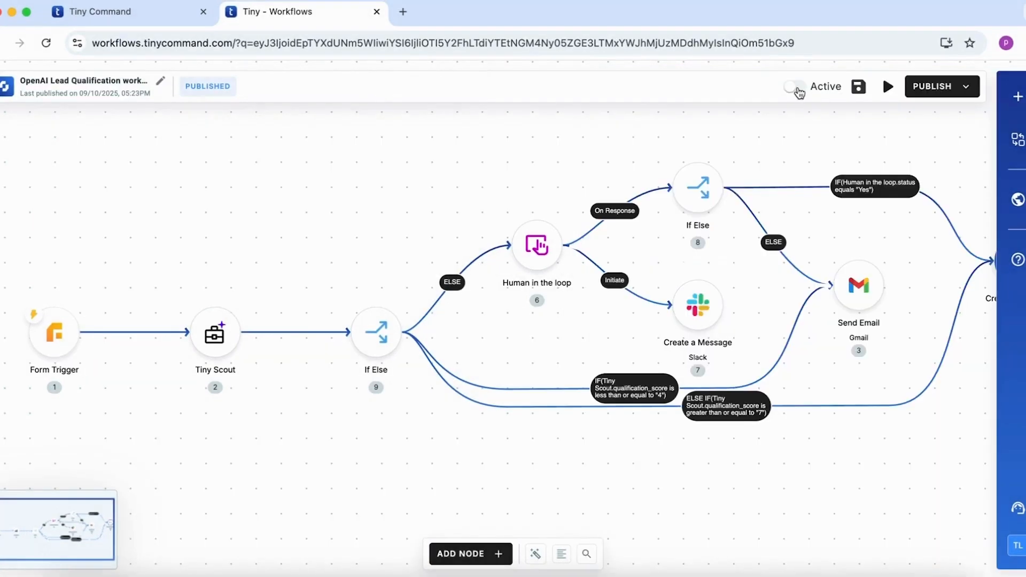
pyautogui.click(797, 88)
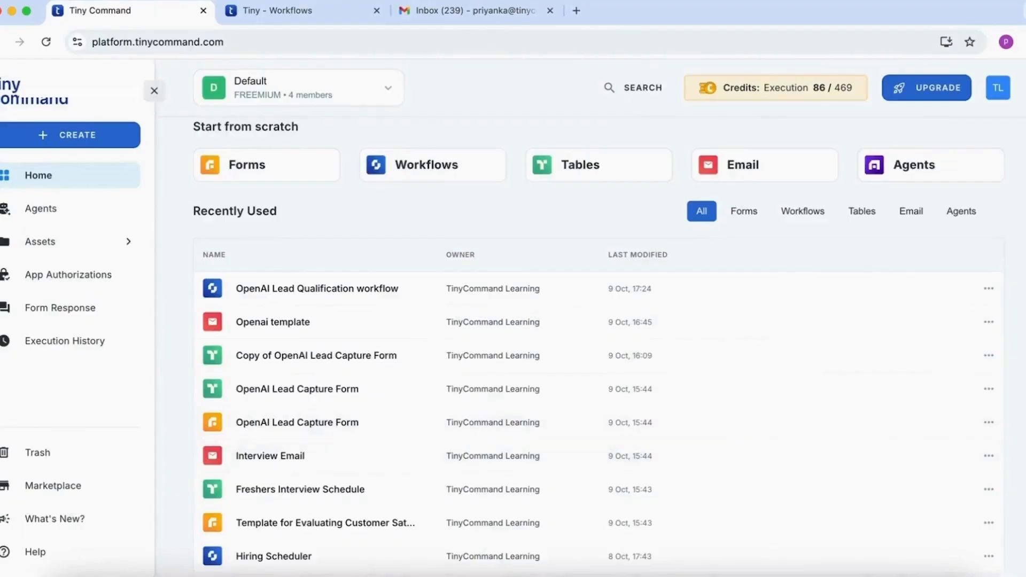
# Copy the URL of the OpenAI Lead Capture Form and open it in a new browser tab
pyautogui.scroll(1, 985, 429)
pyautogui.click(987, 432)
pyautogui.click(958, 491)
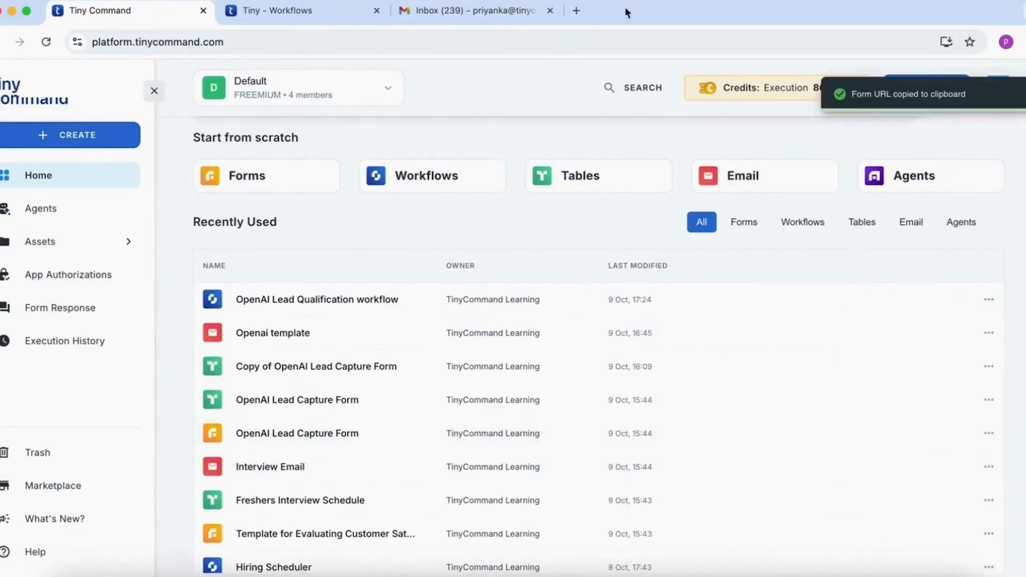
pyautogui.click(577, 11)
pyautogui.press('super+v')
pyautogui.press('Return')
# Enter the lead's full name and email address in the form and skip the optional phone number
pyautogui.write('Priyank')
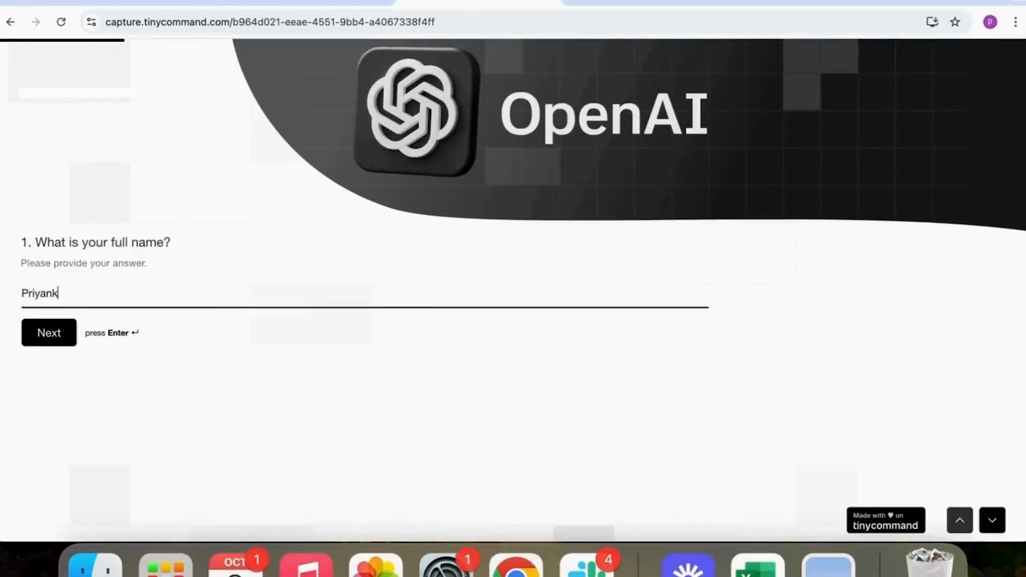
pyautogui.press('Return')
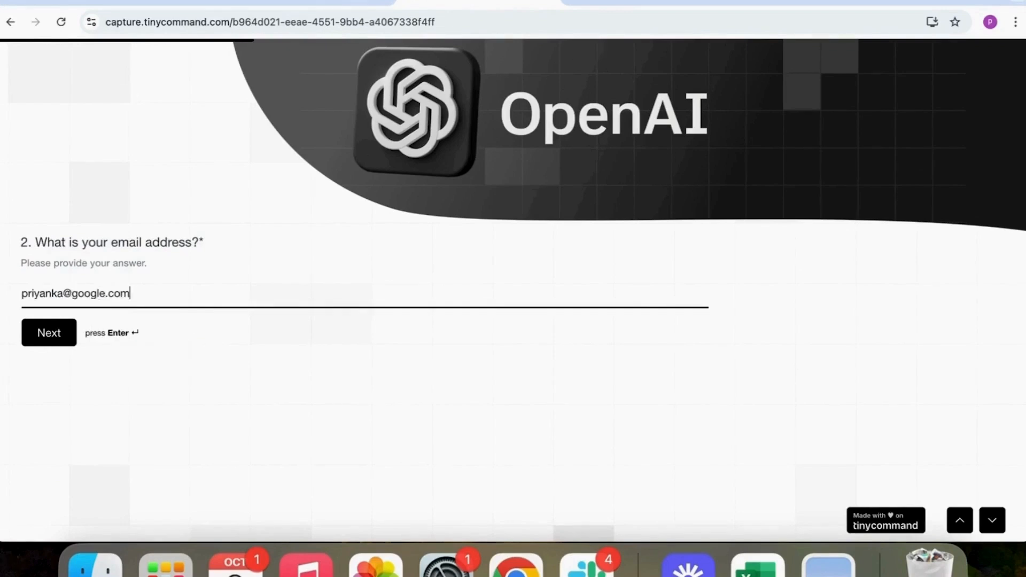
pyautogui.press('Return')
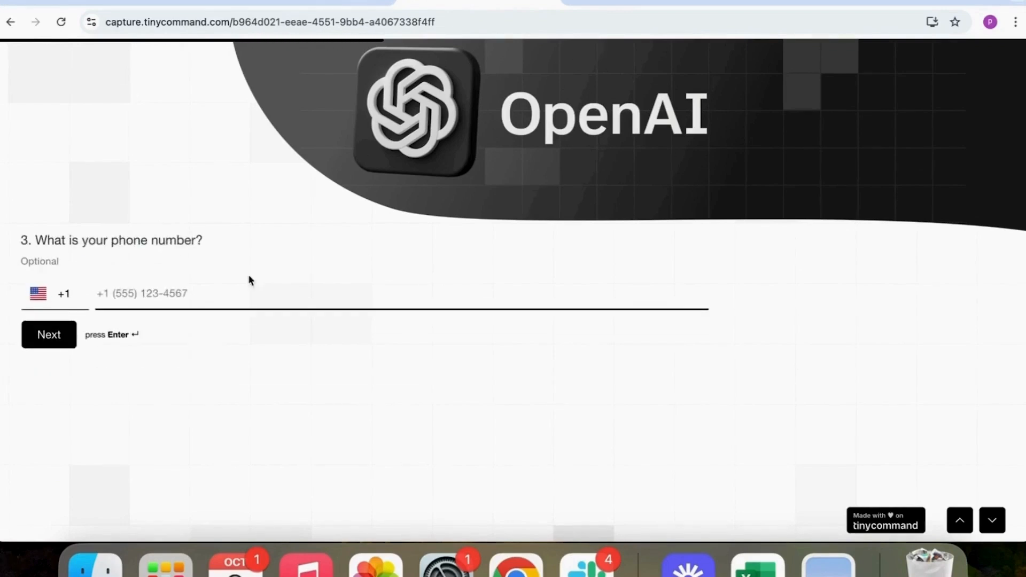
pyautogui.press('Return')
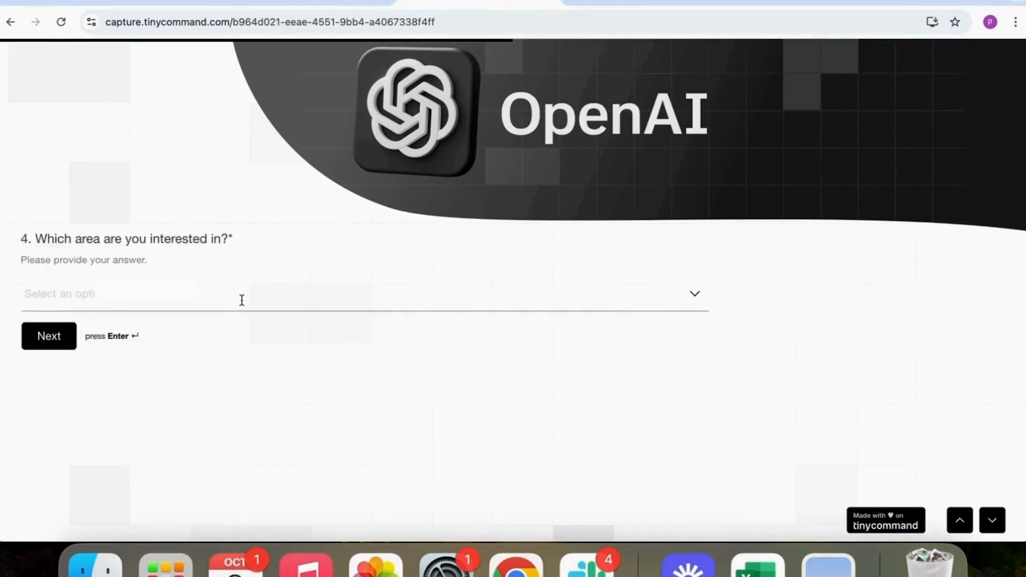
# Answer the remaining form questions from the area of interest onward, consent to contact with Yes, and submit the form
pyautogui.click(241, 298)
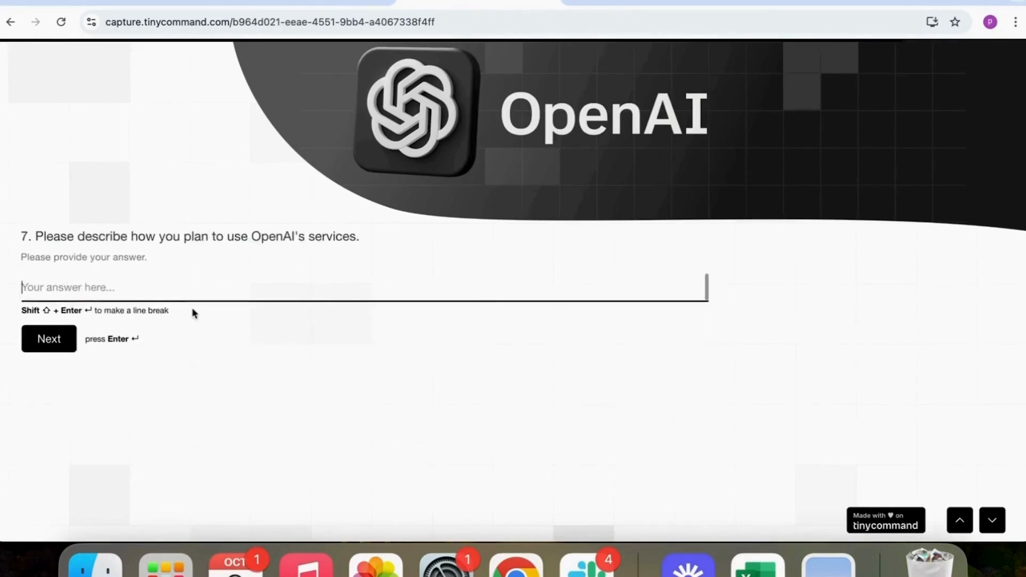
pyautogui.press('Return')
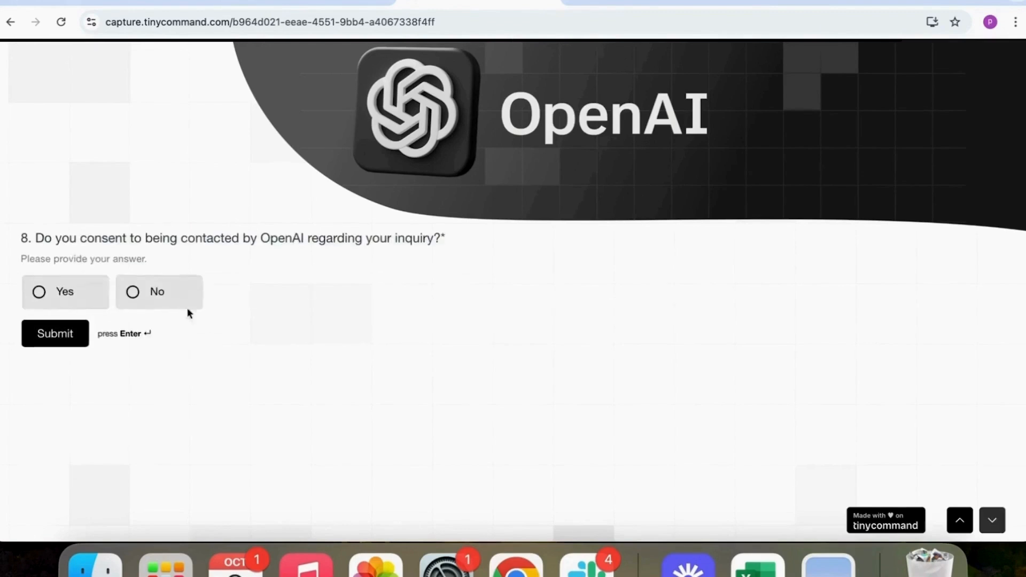
pyautogui.click(65, 294)
pyautogui.click(55, 335)
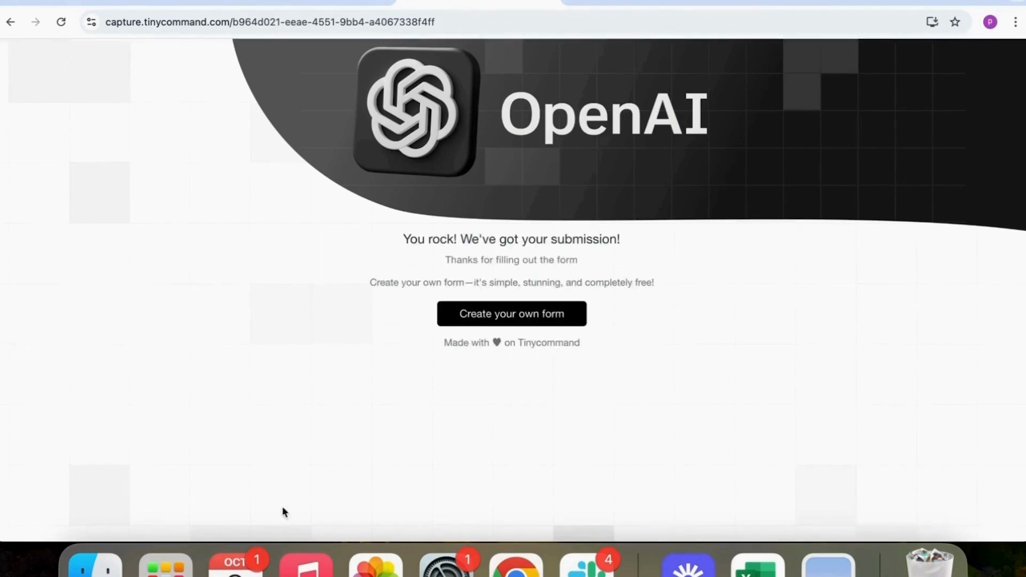
# Switch to Slack, copy the review link from the newest Tiny Command message and open it in a new browser tab
pyautogui.click(570, 569)
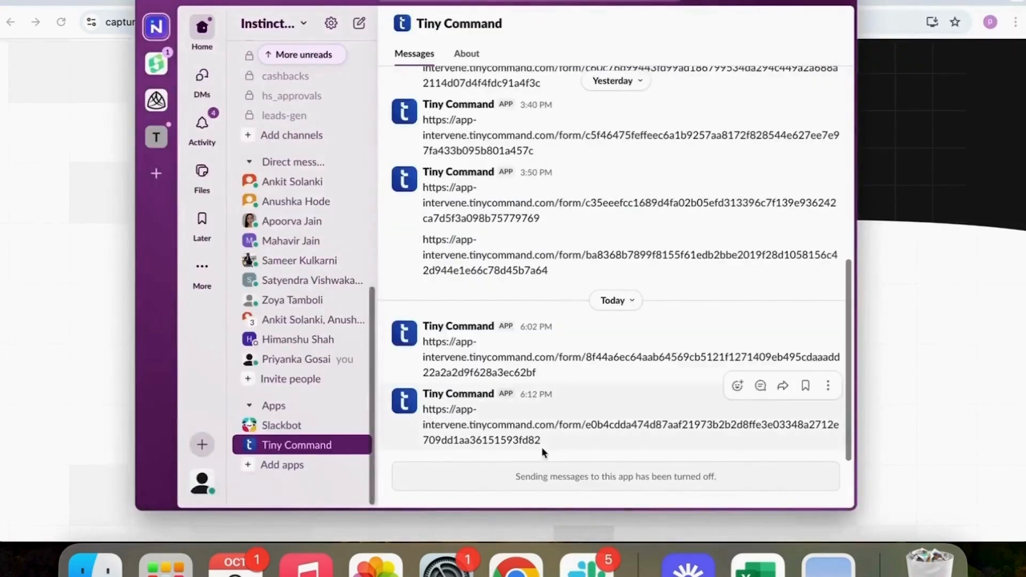
pyautogui.moveTo(541, 443); pyautogui.dragTo(421, 409)
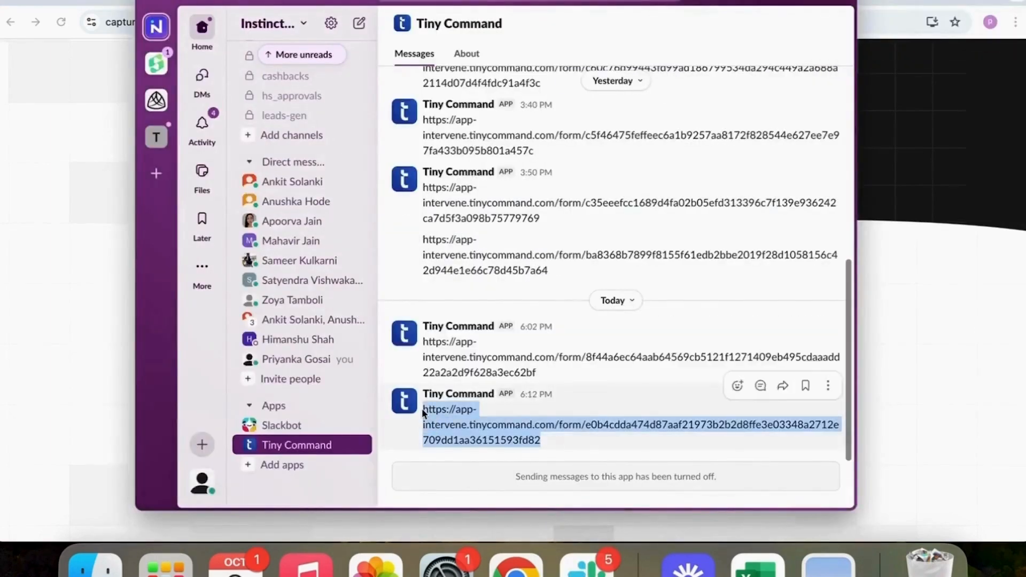
pyautogui.click(915, 370)
pyautogui.press('super+t')
pyautogui.press('super+v')
pyautogui.press('Return')
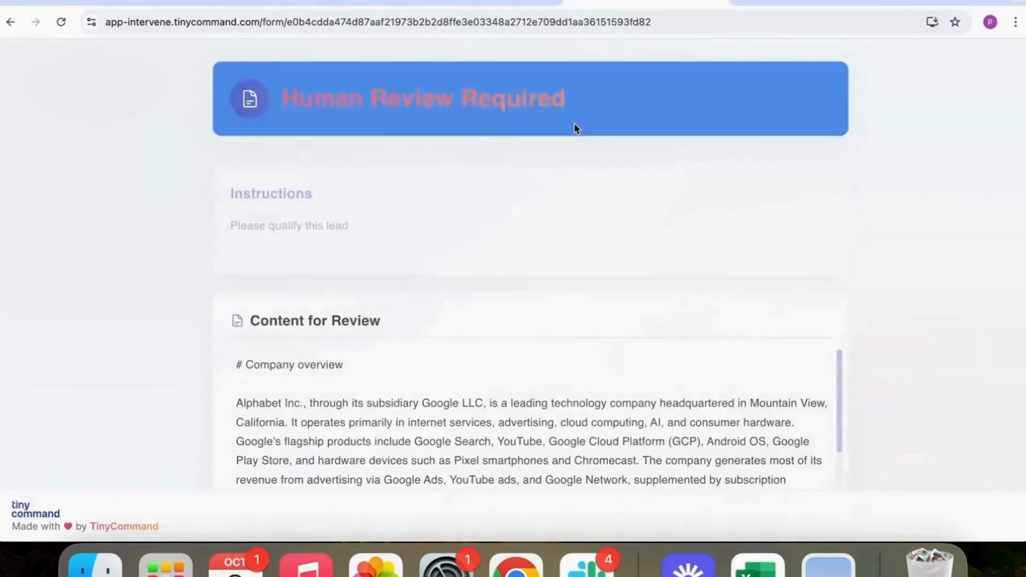
# Read the lead research in the human review form and approve the lead with Yes
pyautogui.scroll(-15, 627, 392)
pyautogui.scroll(10, 627, 391)
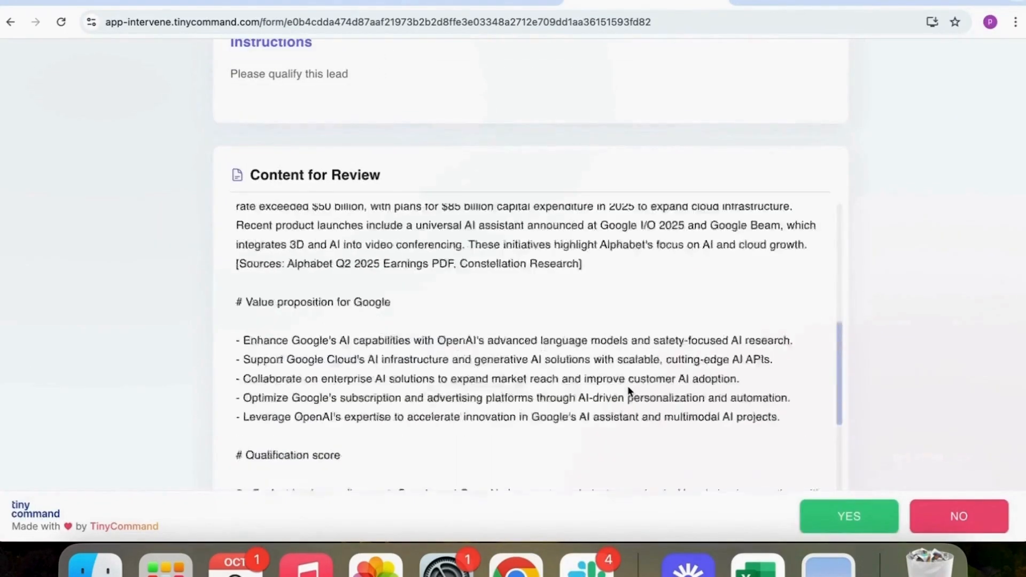
pyautogui.click(845, 527)
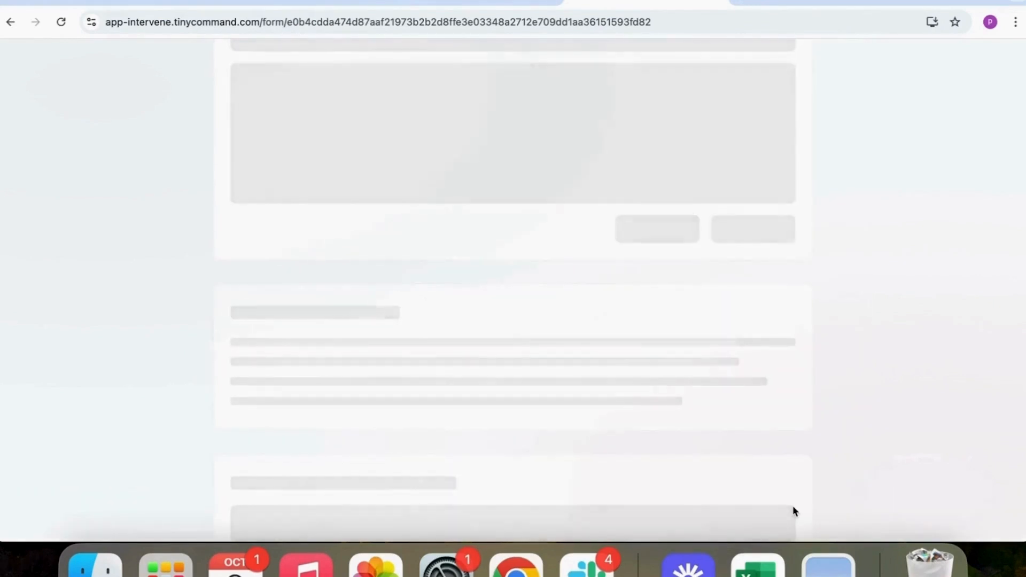
# Switch to Slack and open the sales_team channel to check for the hot lead message
pyautogui.click(588, 564)
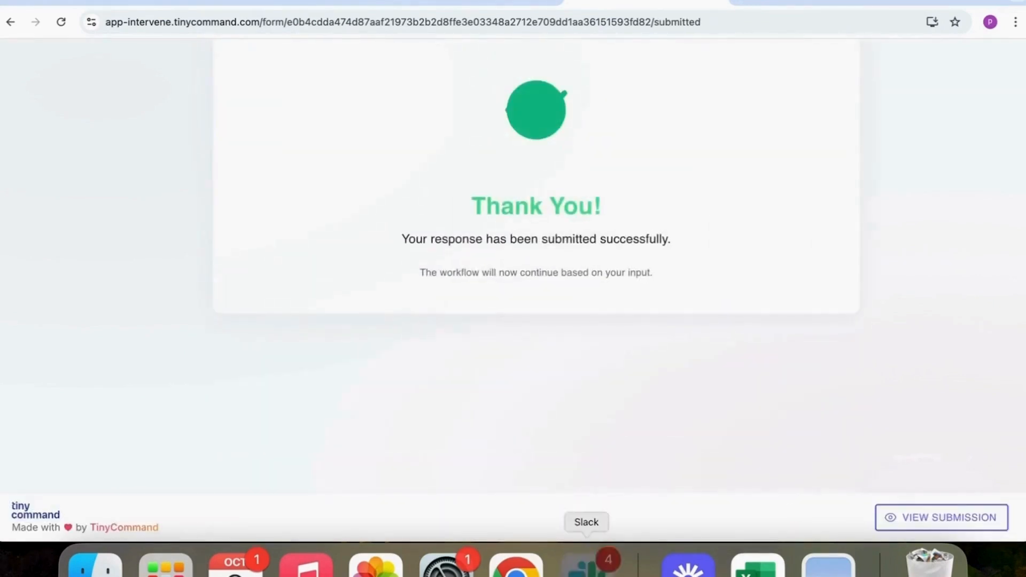
pyautogui.scroll(7, 332, 235)
pyautogui.click(320, 271)
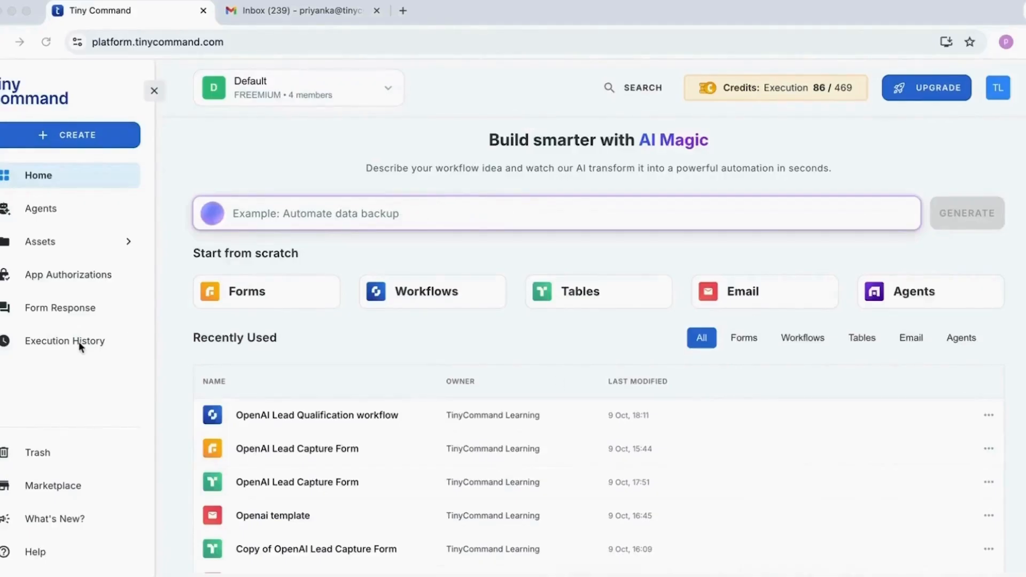
# Open Tiny Command's Execution History and examine the latest run log of the OpenAI Lead Qualification workflow
pyautogui.click(79, 342)
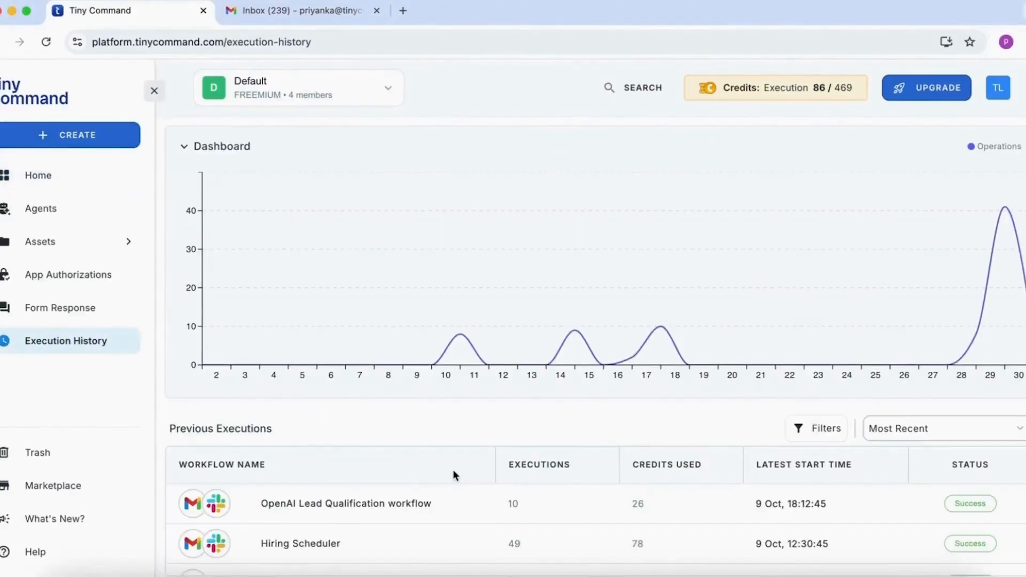
pyautogui.click(442, 511)
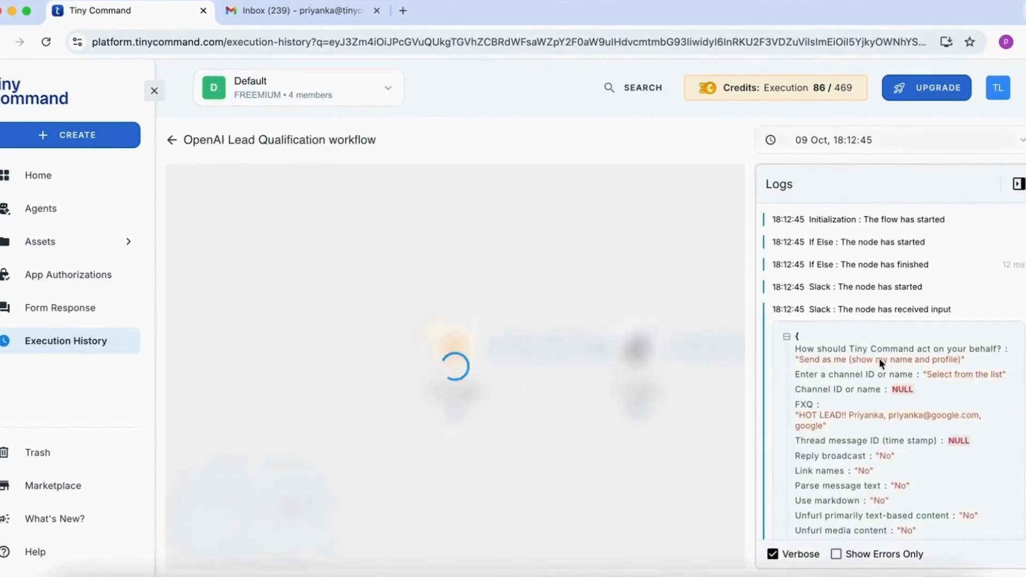
pyautogui.scroll(-2, 876, 374)
pyautogui.scroll(2, 873, 389)
# Switch to the 09 Oct, 18:11:55 execution and expand the Form Trigger's output data in its log
pyautogui.click(874, 141)
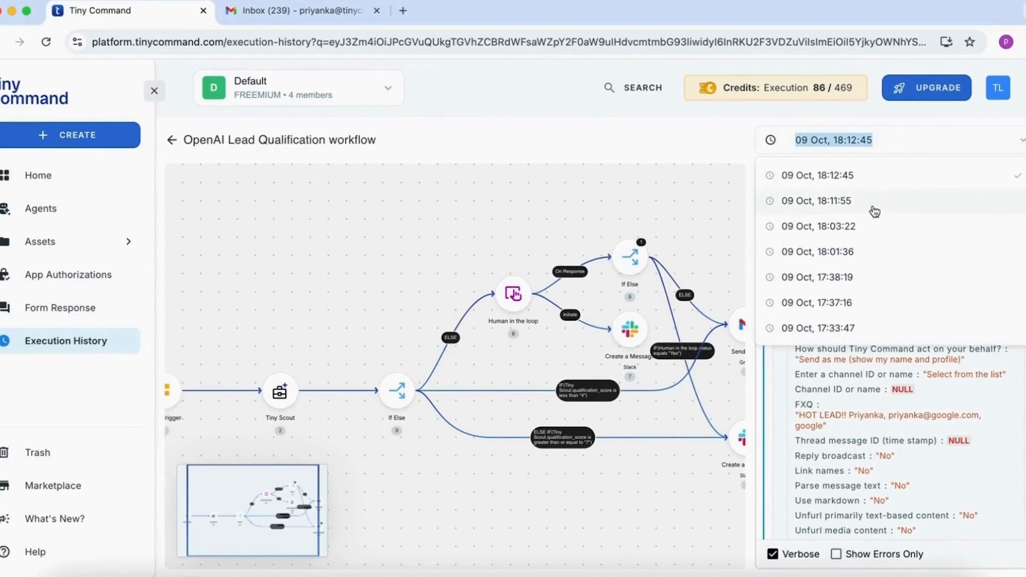
pyautogui.click(875, 208)
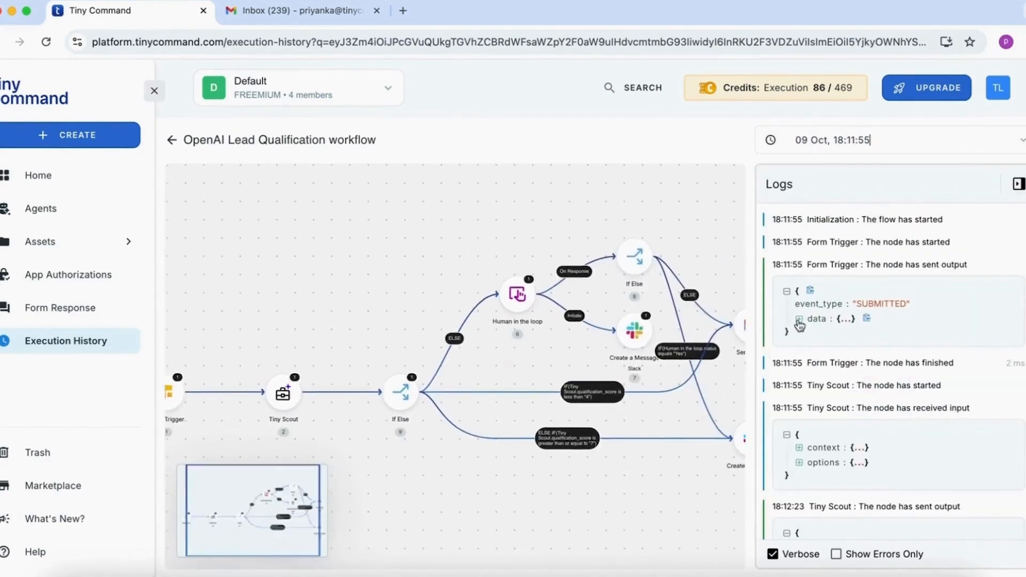
pyautogui.click(800, 323)
pyautogui.scroll(-5, 875, 448)
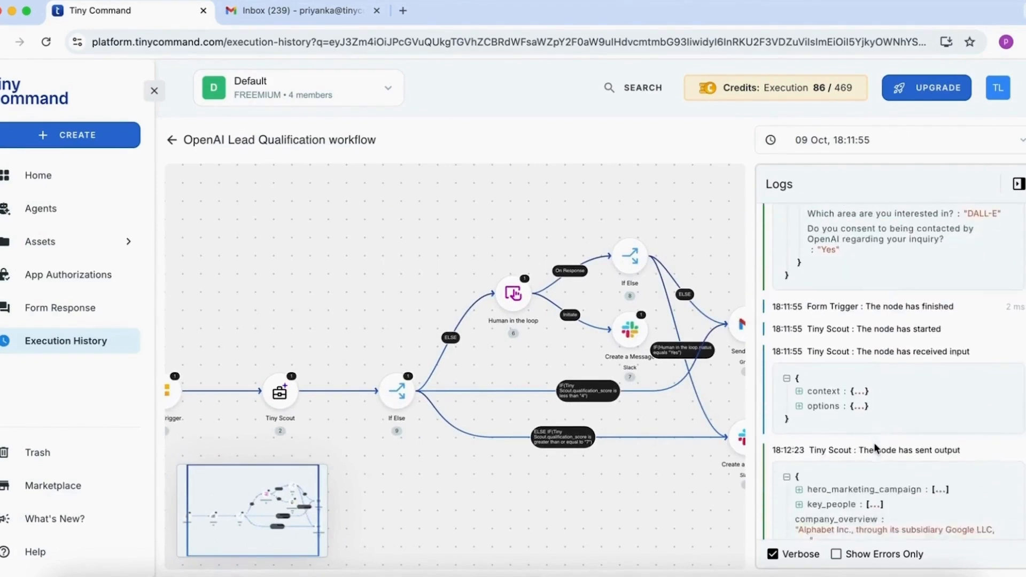
# Expand the context and options the Tiny Scout node received and examine its output through to the full research report
pyautogui.click(800, 350)
pyautogui.scroll(-2, 801, 354)
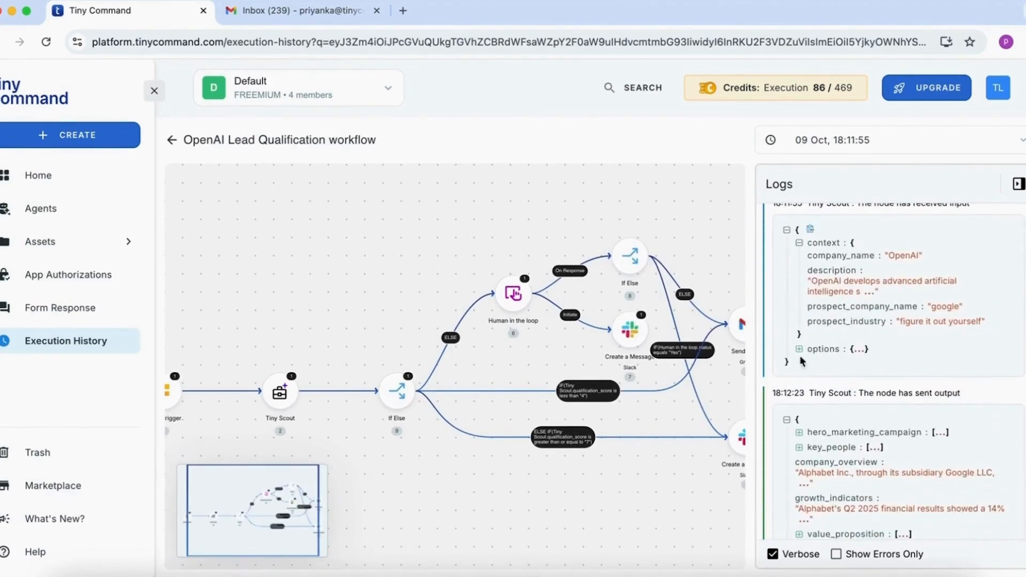
pyautogui.click(801, 351)
pyautogui.scroll(-4, 852, 443)
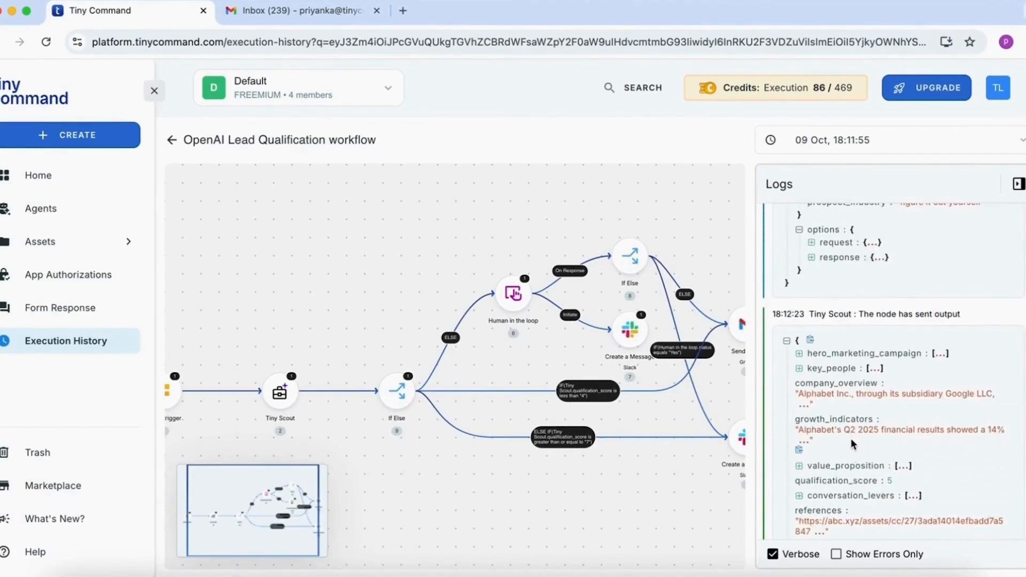
pyautogui.scroll(-1, 853, 444)
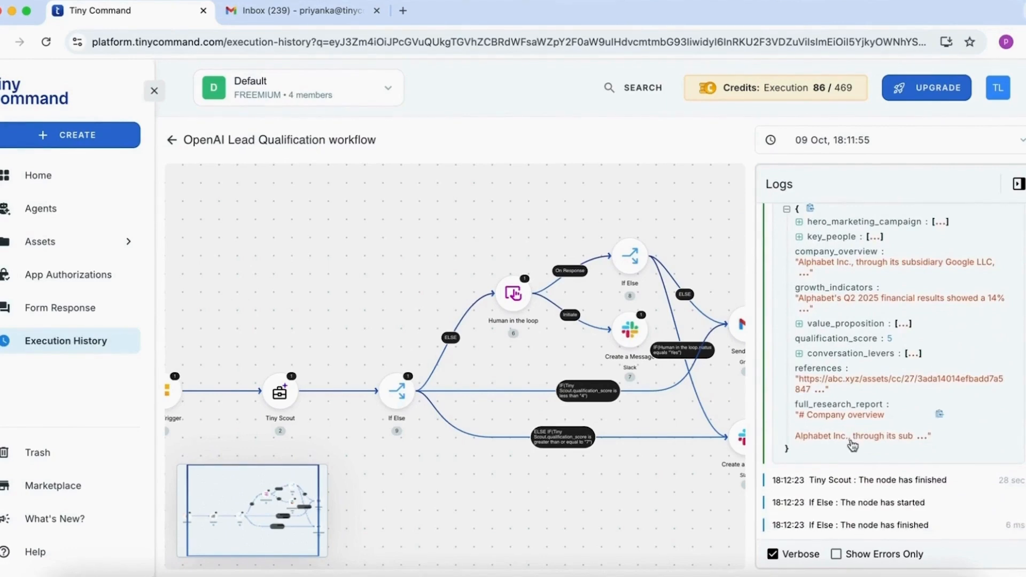